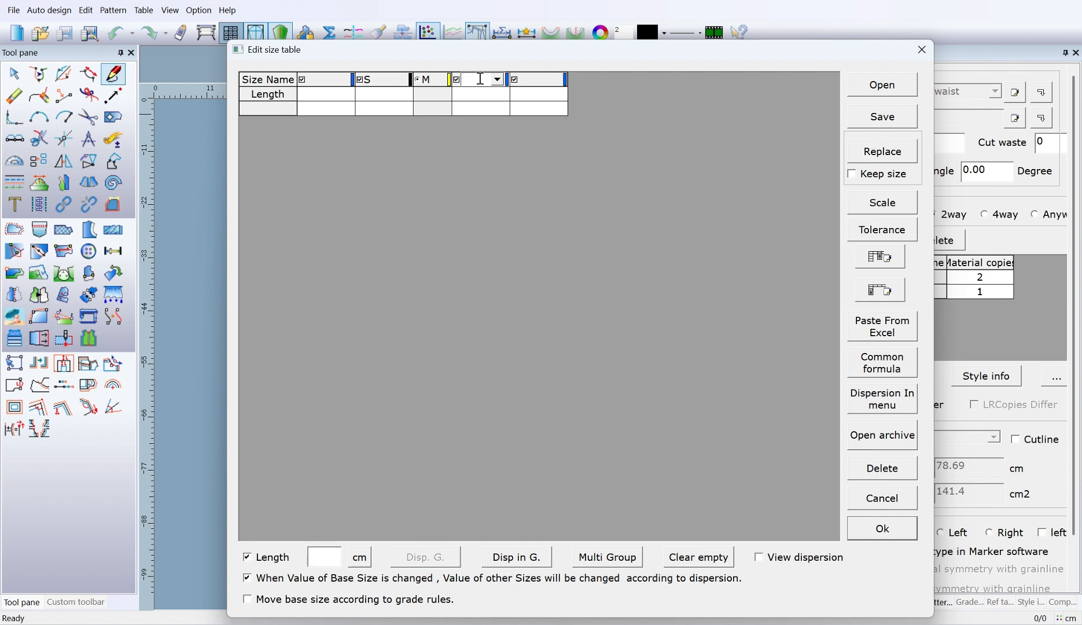
Step: Name the size after M as L and grade the Length row from a base value of 60 with a dispersion of 2
text(L)
click(464, 184)
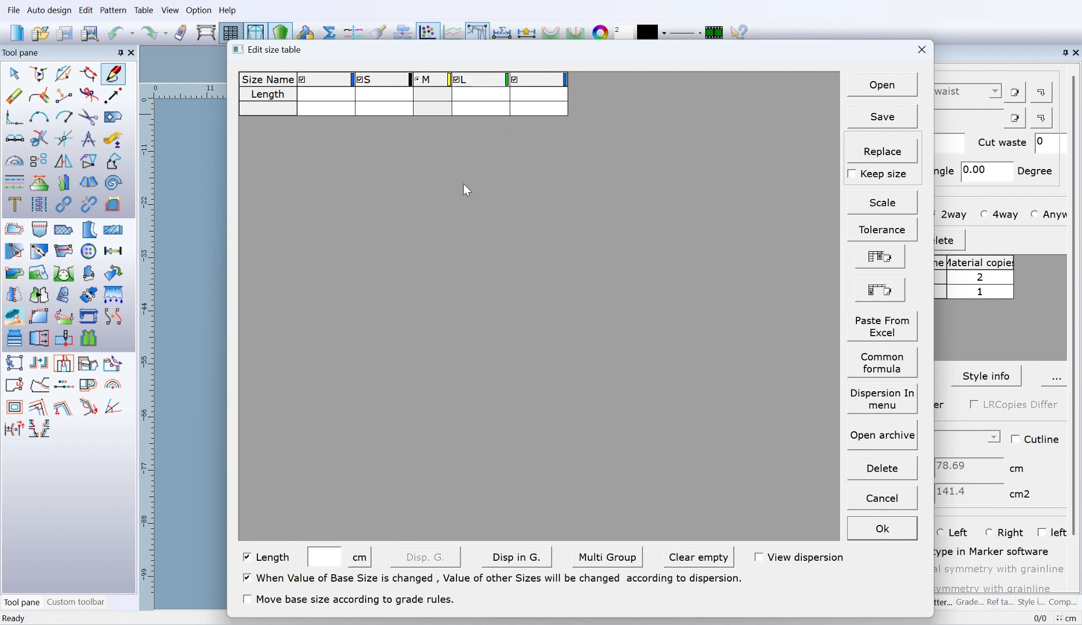
click(434, 95)
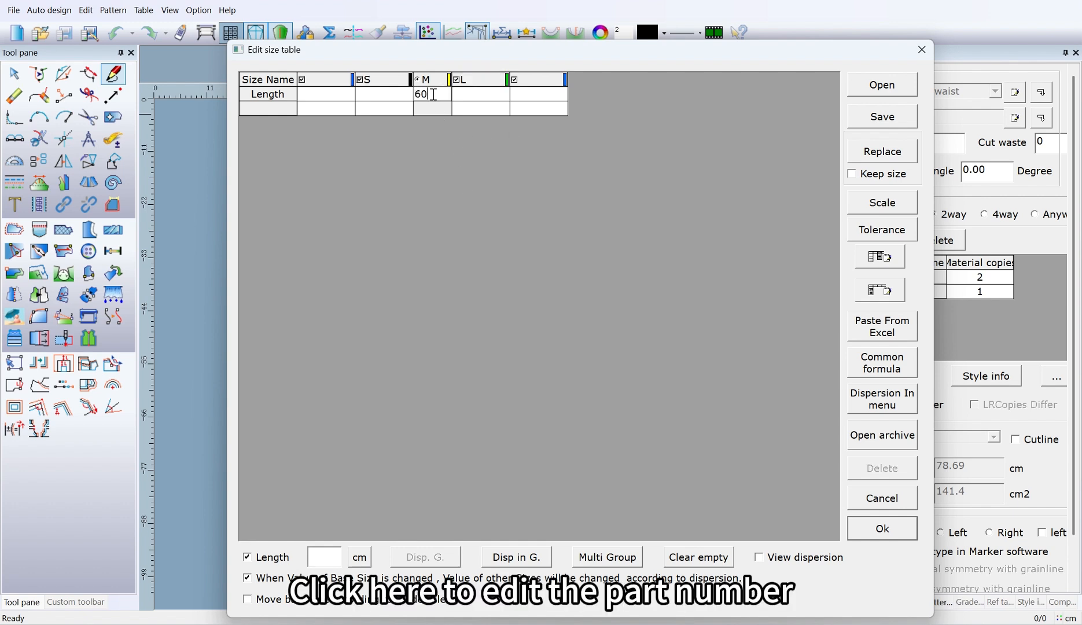
right_click(430, 94)
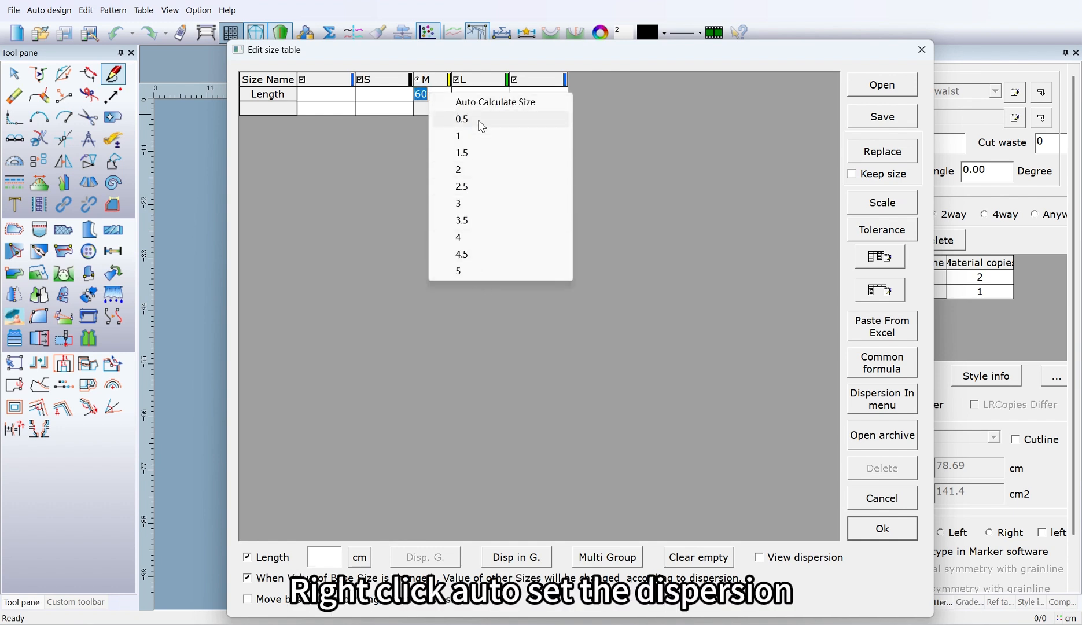
click(473, 171)
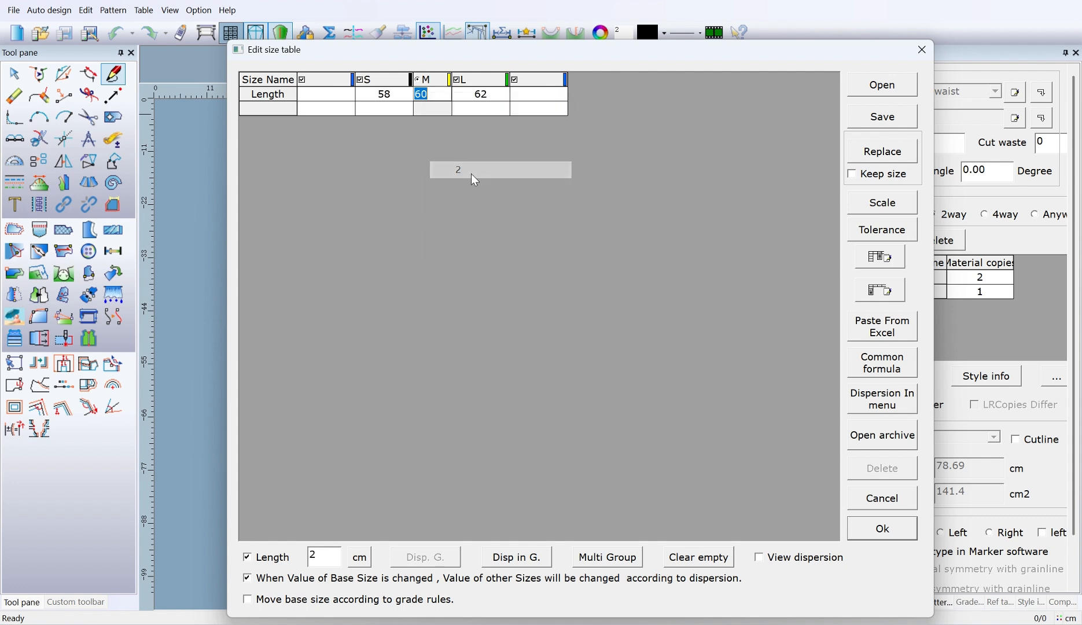
Step: Insert a size column between M and L, naming the new column L and the one after it XL
double_click(477, 78)
right_click(481, 78)
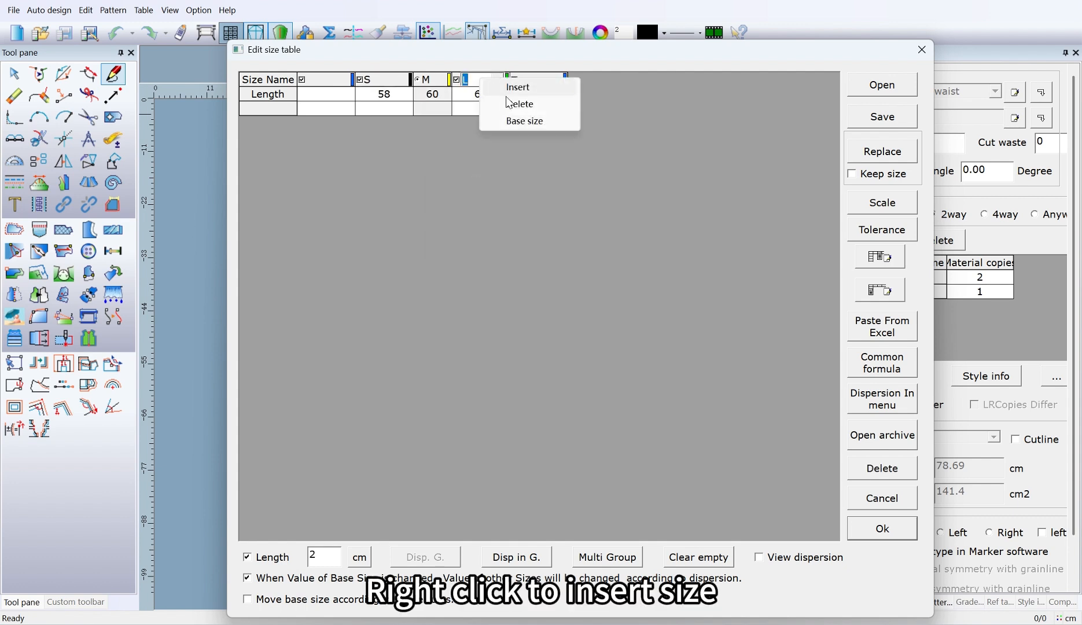
click(517, 87)
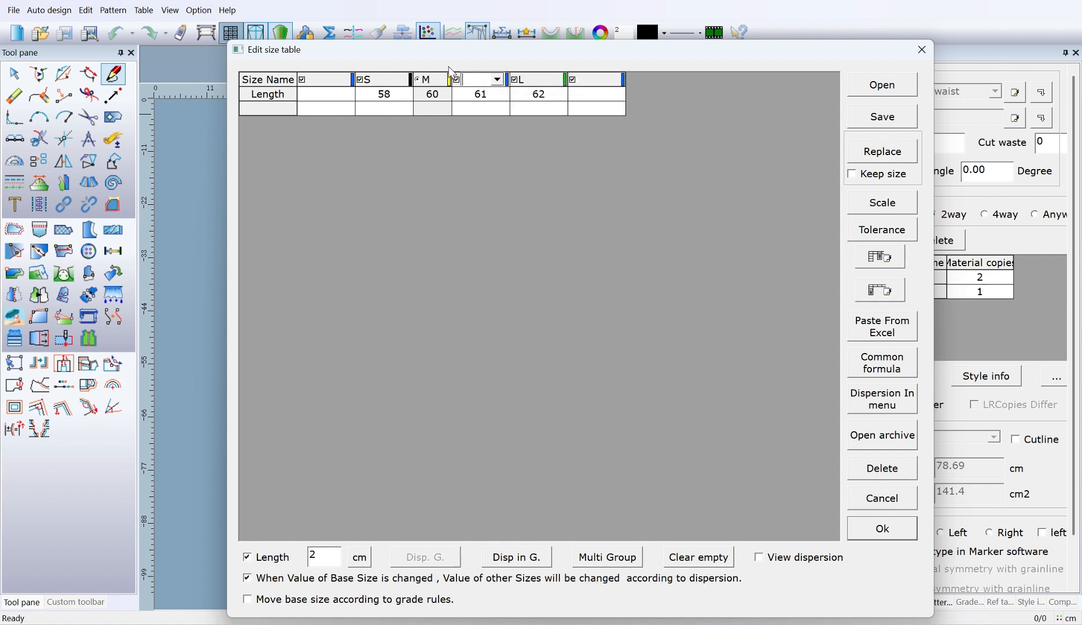
double_click(529, 82)
text(XL)
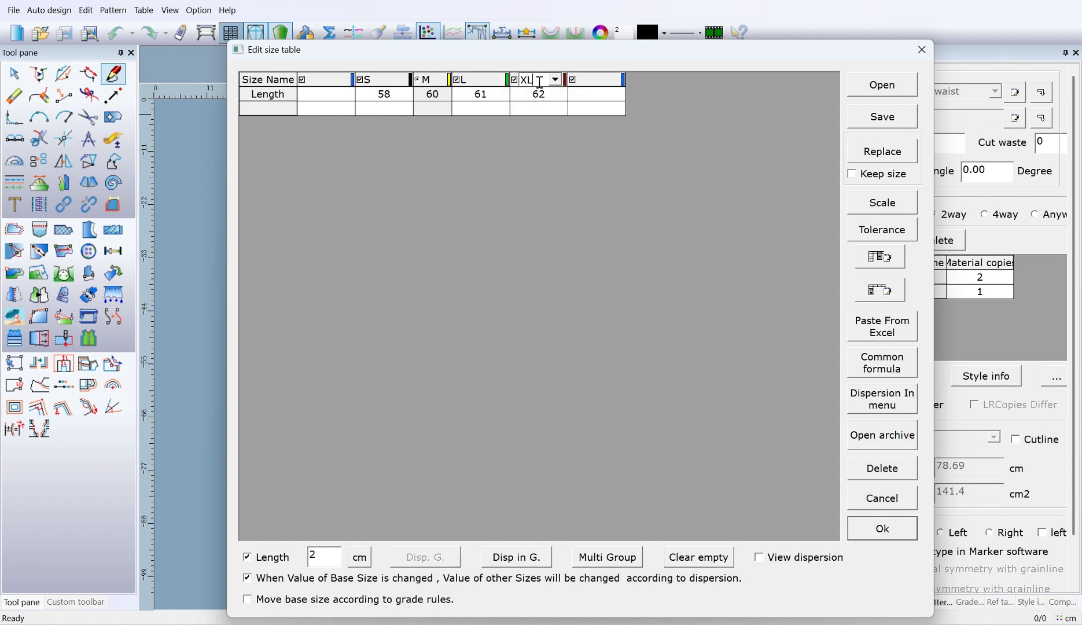
Step: Delete the XL size column from the size table
double_click(548, 78)
right_click(548, 78)
click(585, 101)
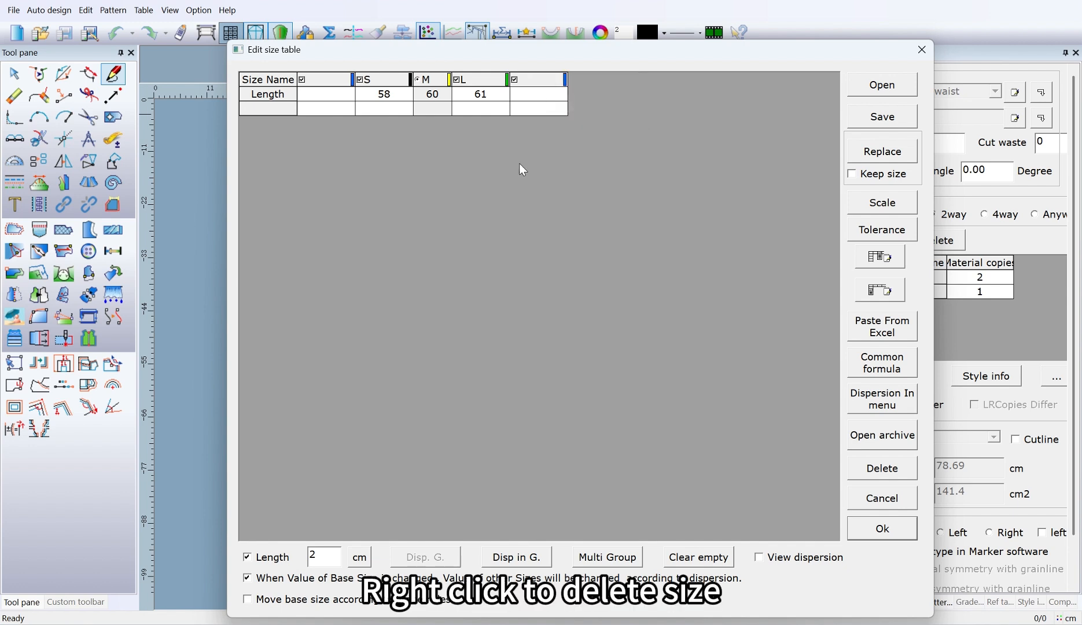
Step: Set size L as the base size of the table
double_click(485, 80)
right_click(485, 80)
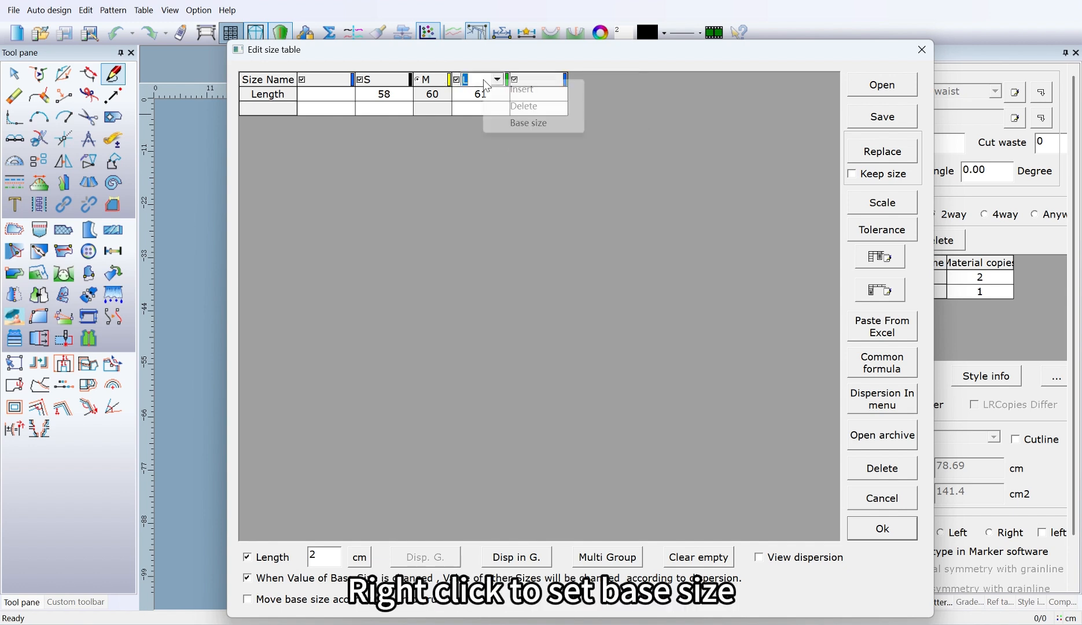
click(514, 123)
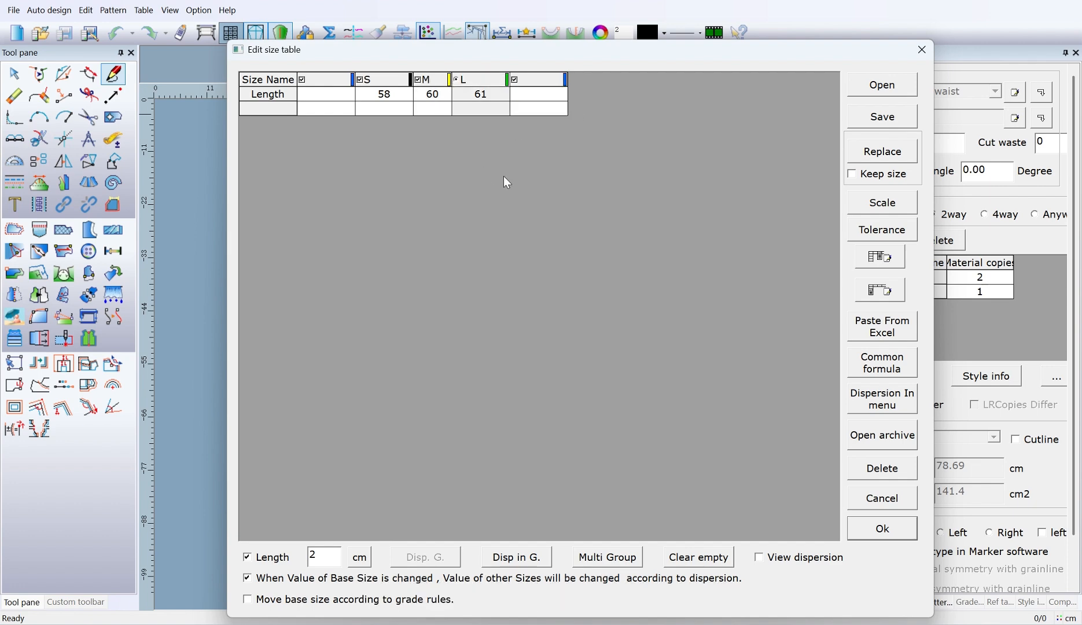
Step: Load the size table from the Excel file Size Specifications.xls in the Pattern folder
click(882, 85)
click(200, 96)
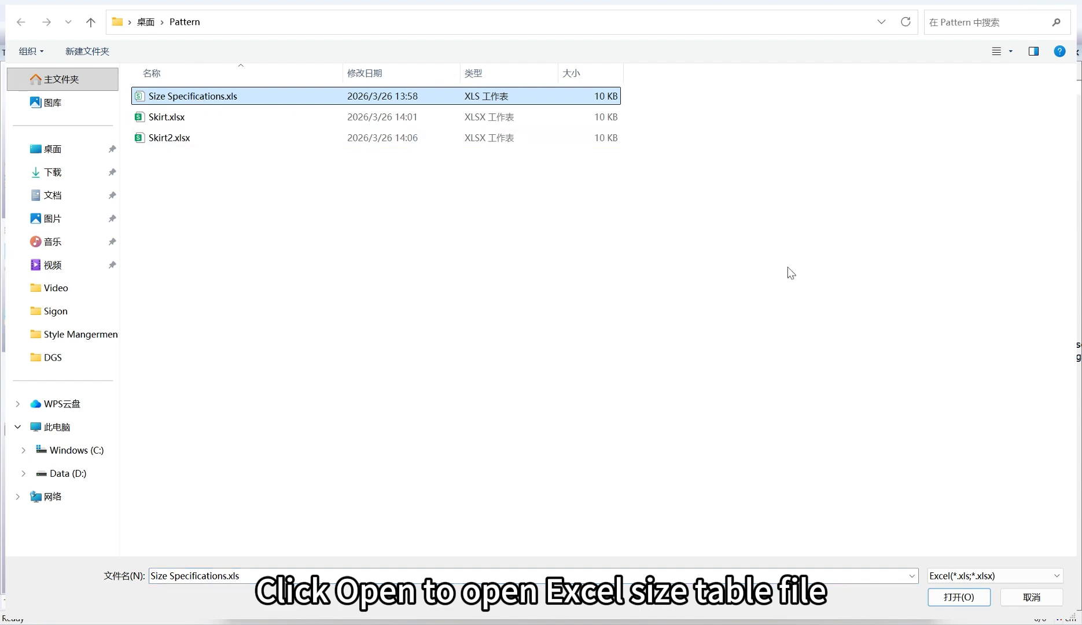
click(984, 597)
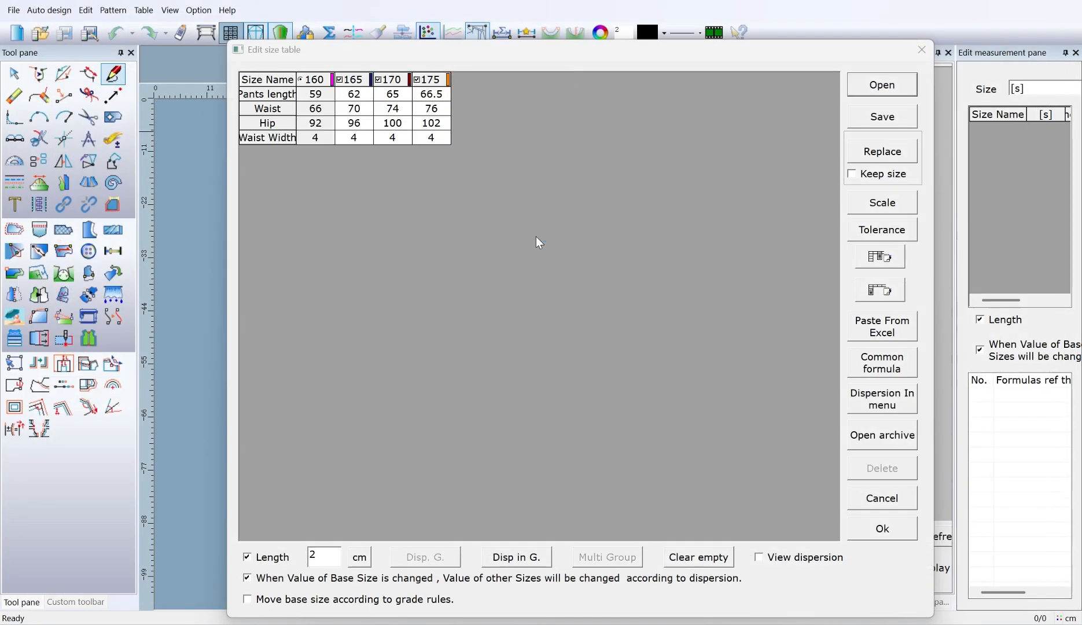
Step: Save the current size table as an Excel file named AAA in the Pattern folder
click(882, 116)
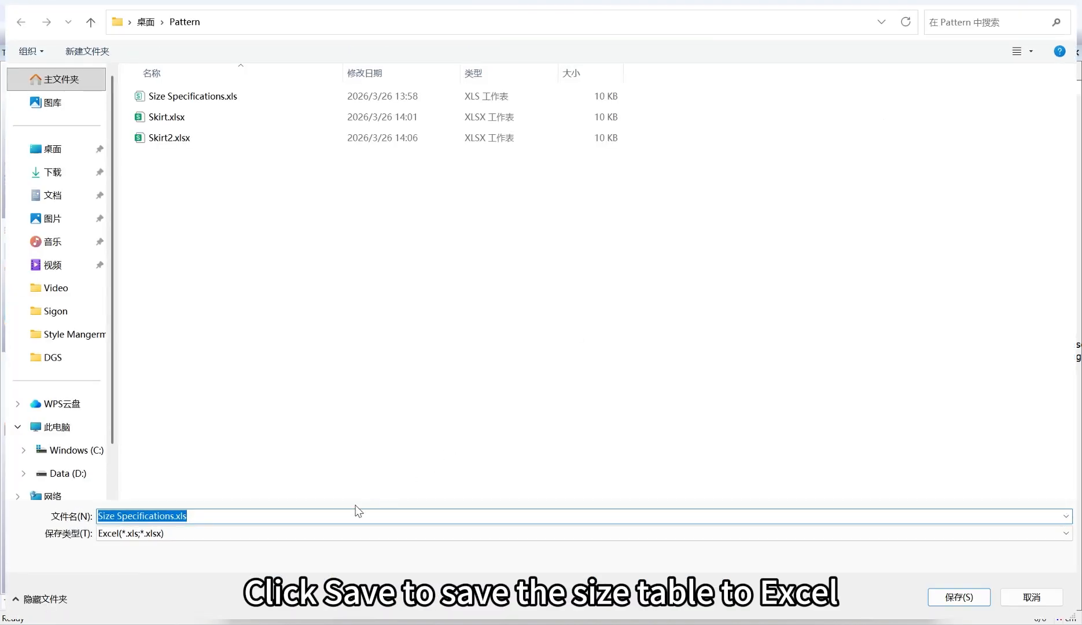
text(AAA)
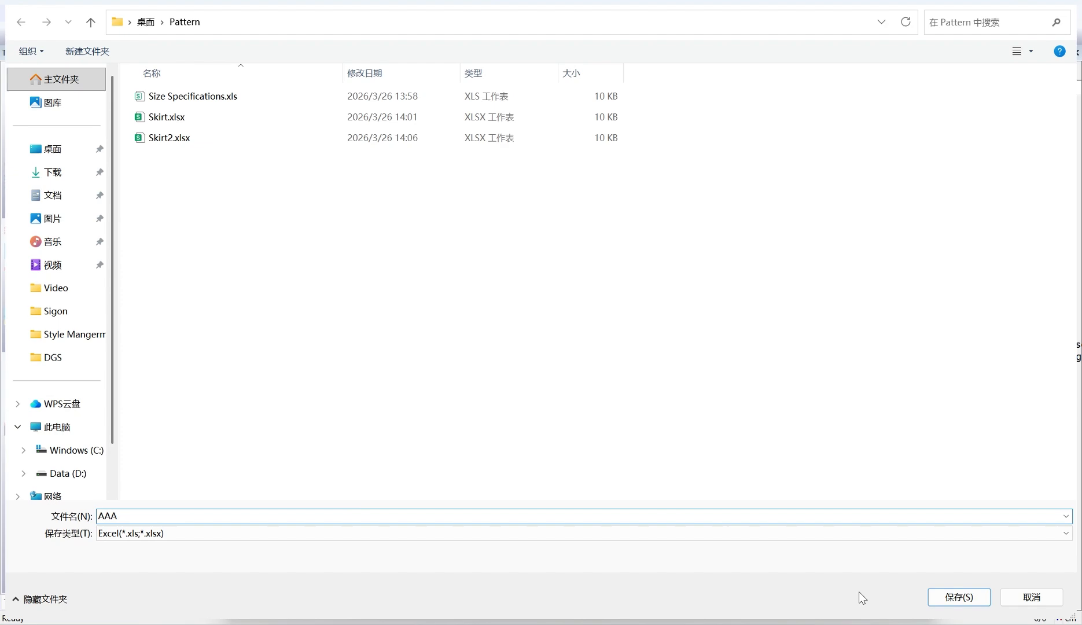
click(959, 596)
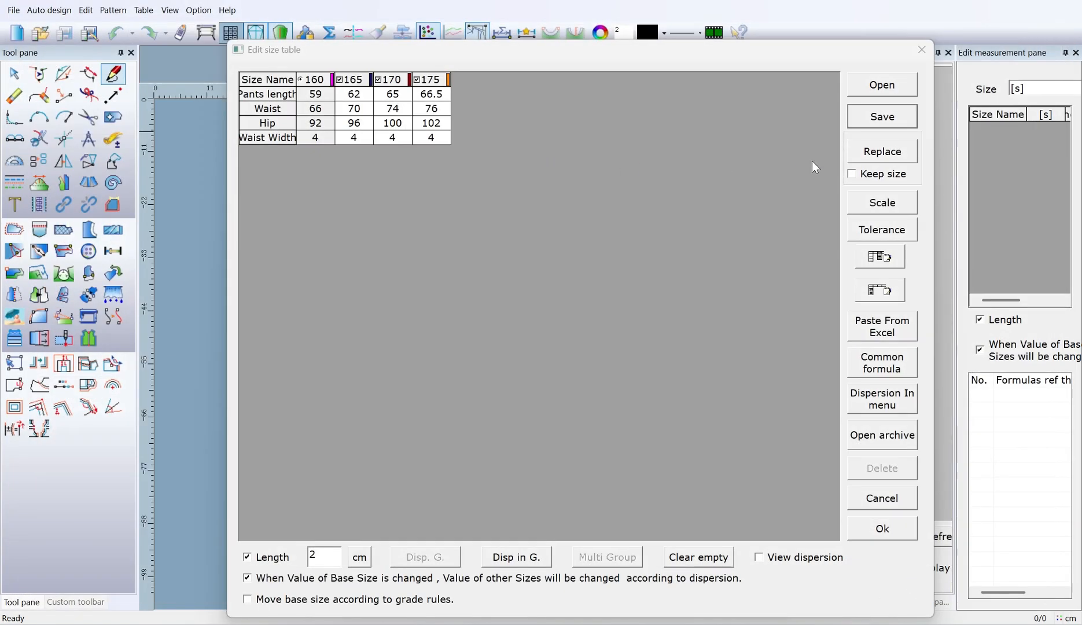
Step: Replace the current size table with the data from Skirt2.xlsx
click(882, 152)
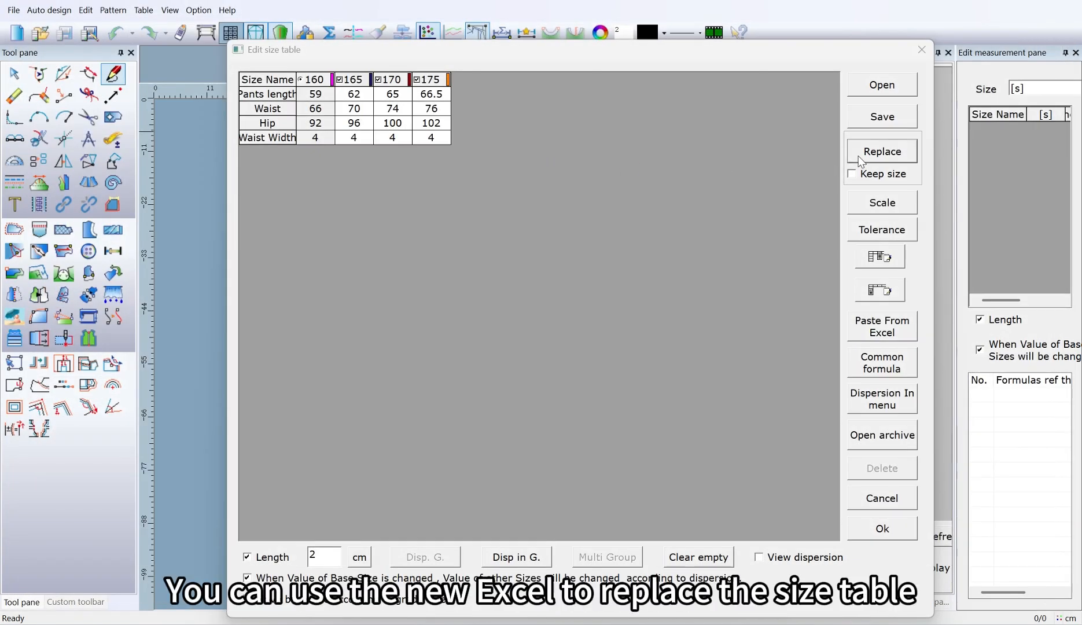
click(222, 159)
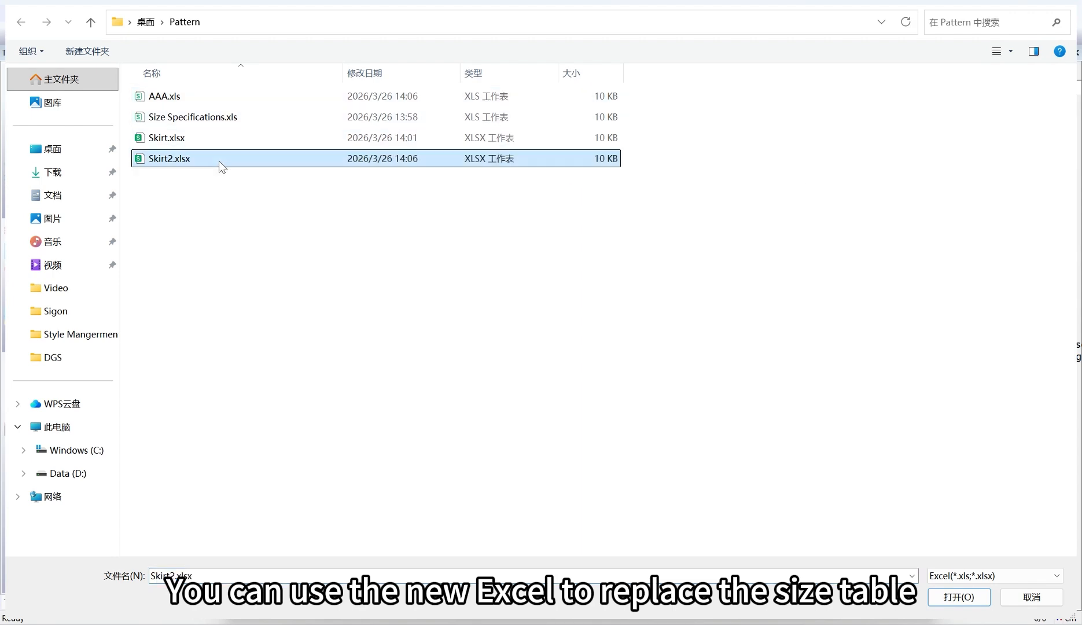
double_click(220, 158)
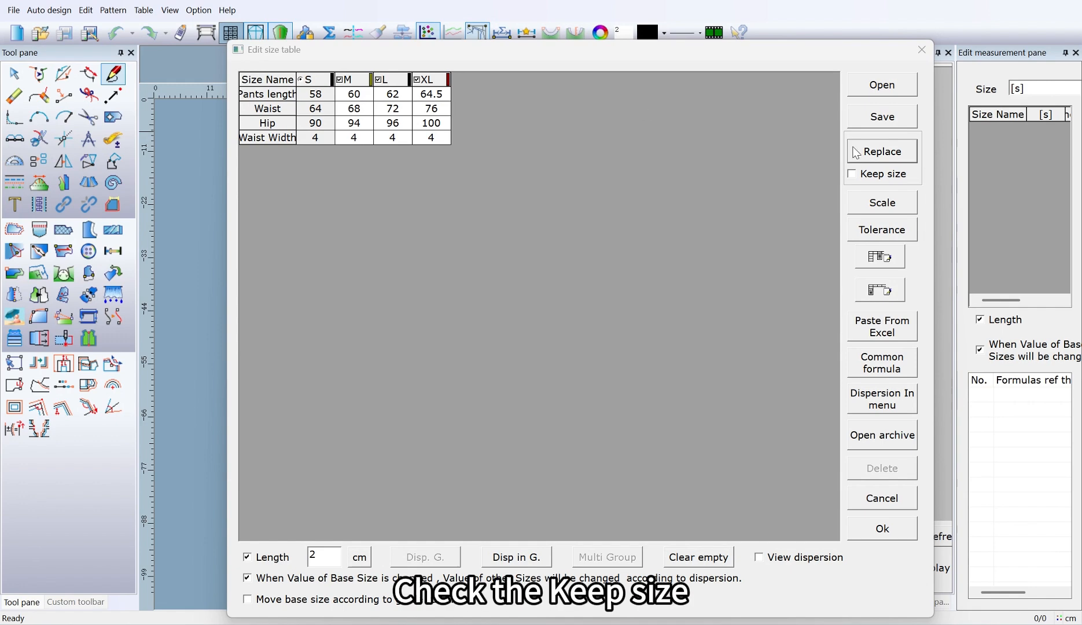
Step: Replace the size table with the data from Skirt.xlsx, with the Keep size option enabled
click(860, 175)
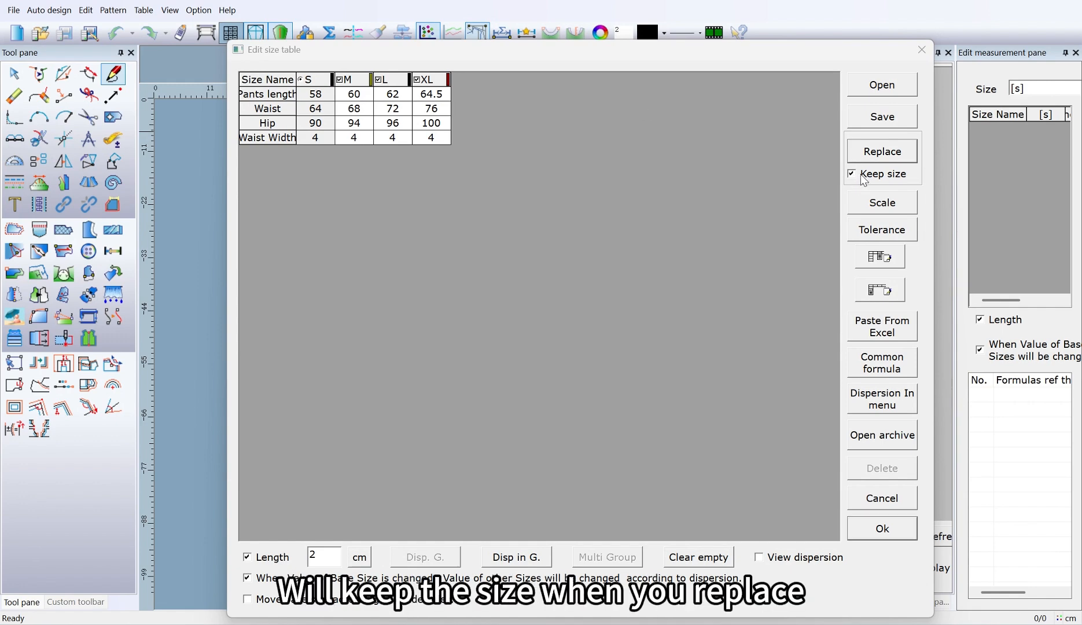
click(881, 151)
click(183, 139)
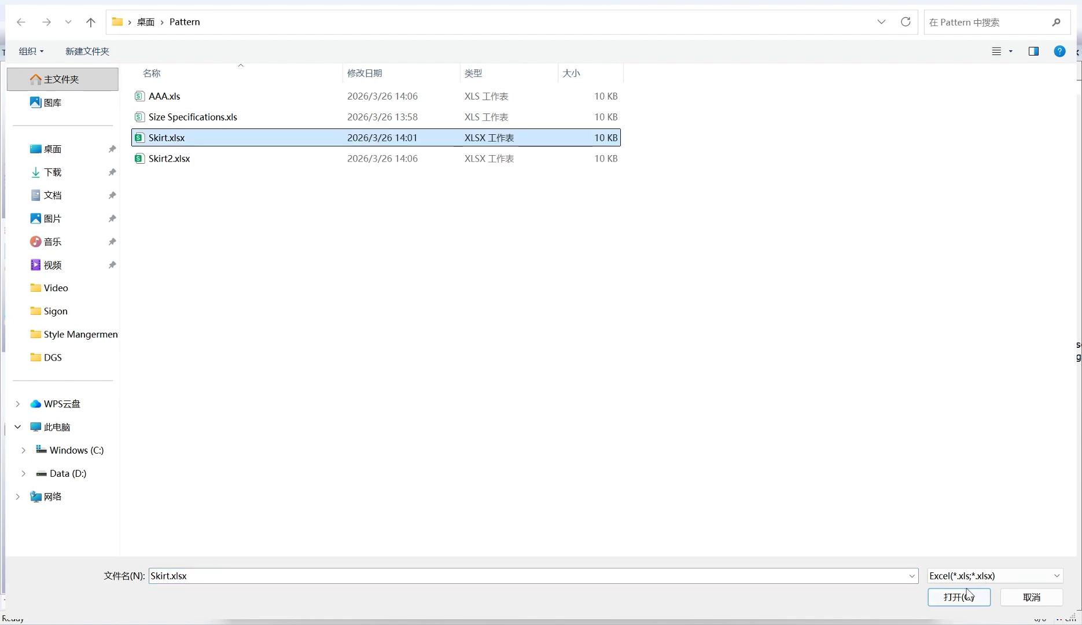
click(960, 597)
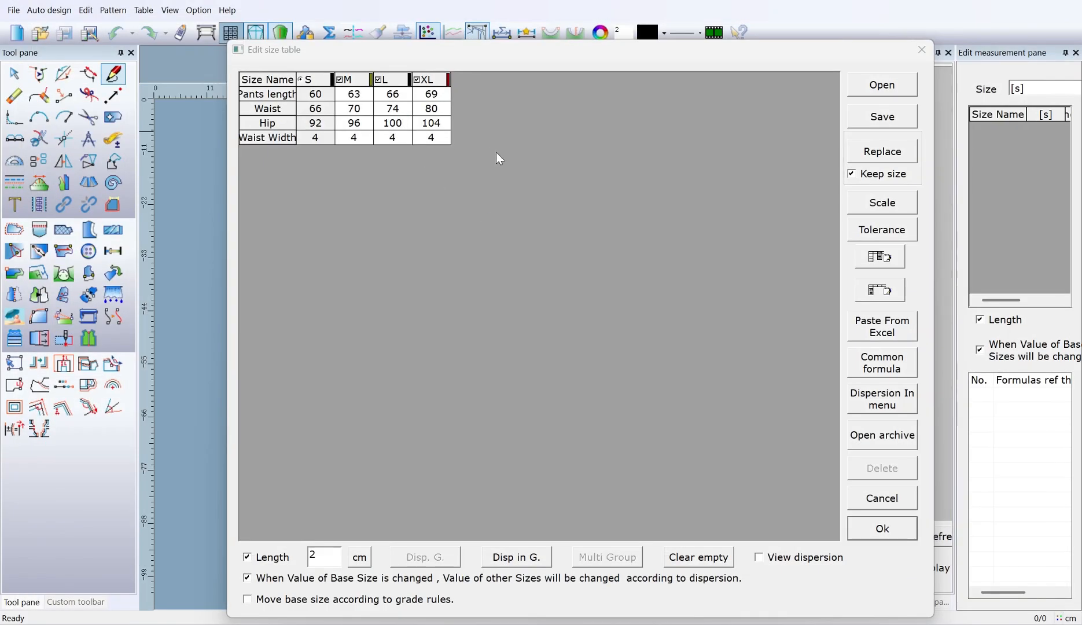
Step: Scale the Waist and Hip measurements by dividing each of them by 4
click(883, 208)
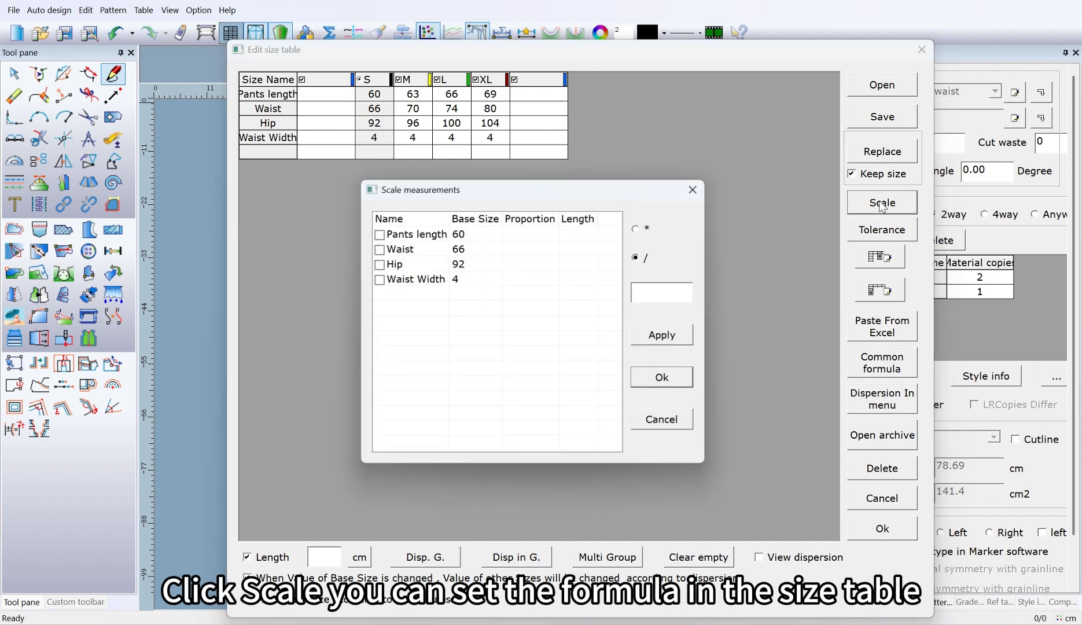
click(400, 234)
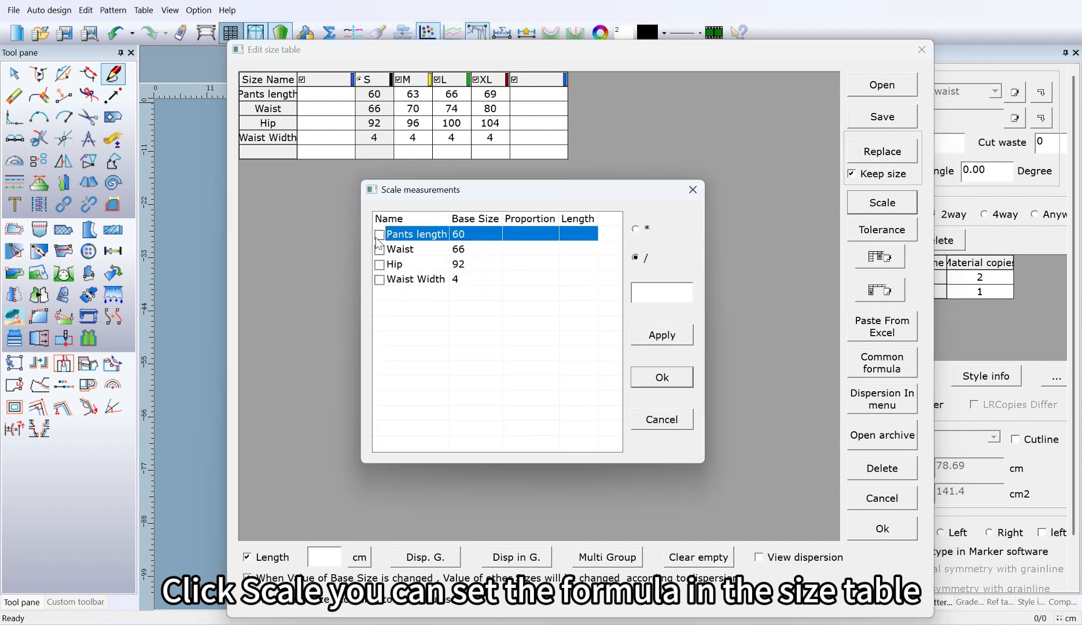
click(379, 249)
click(450, 254)
click(646, 296)
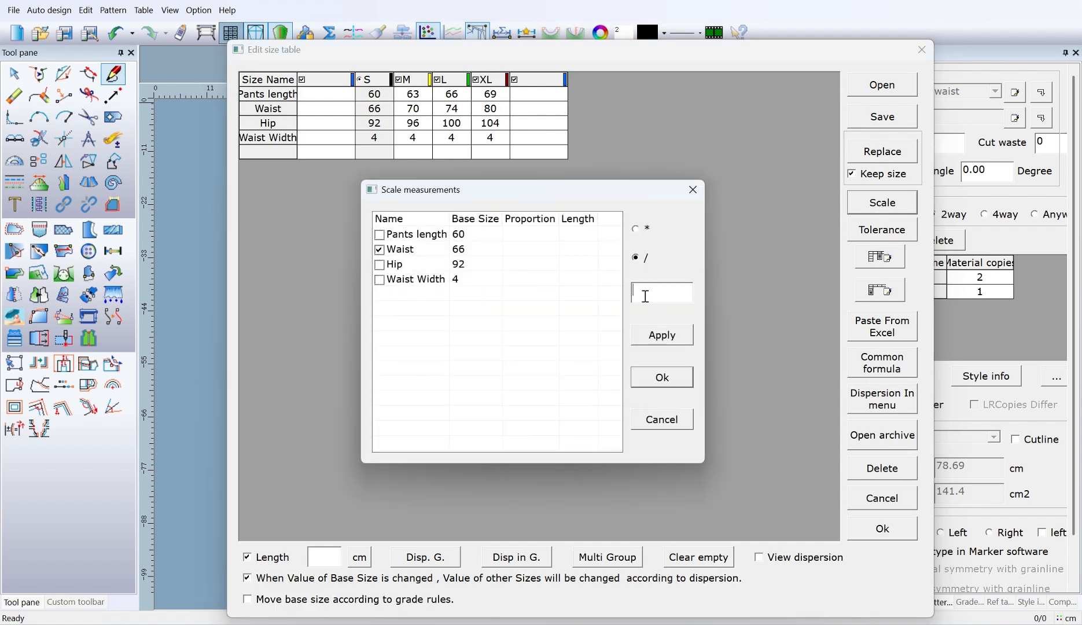
click(674, 340)
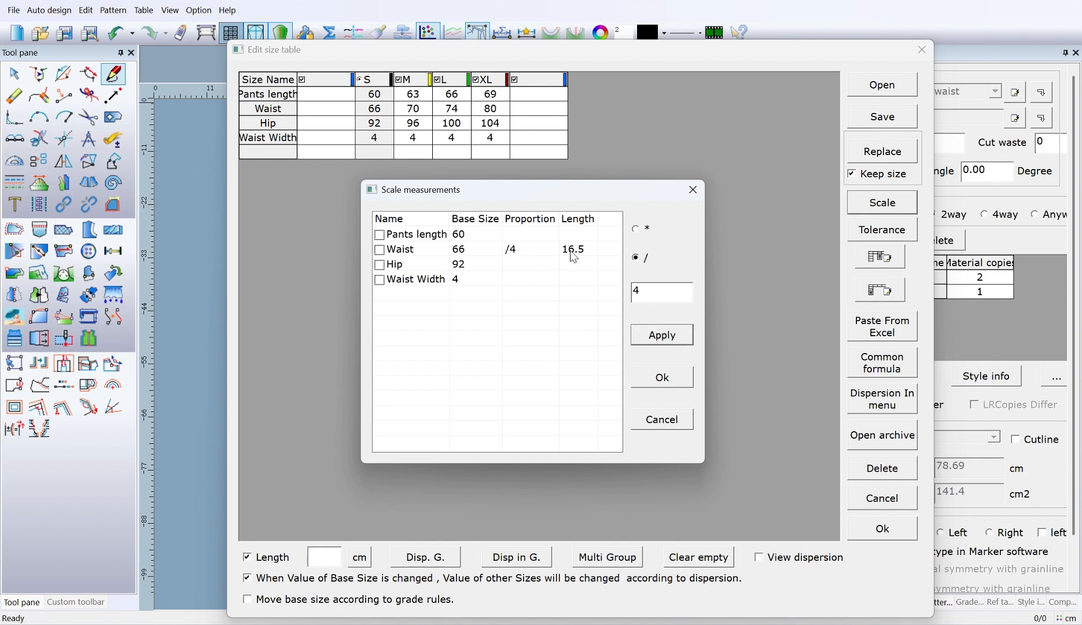
click(380, 265)
click(490, 264)
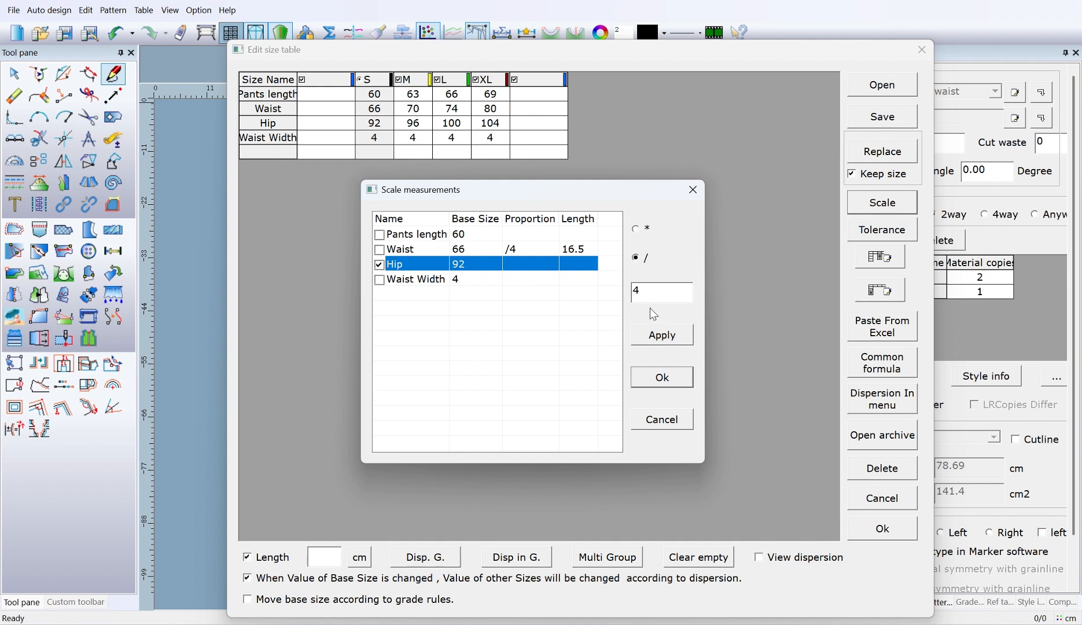
click(662, 336)
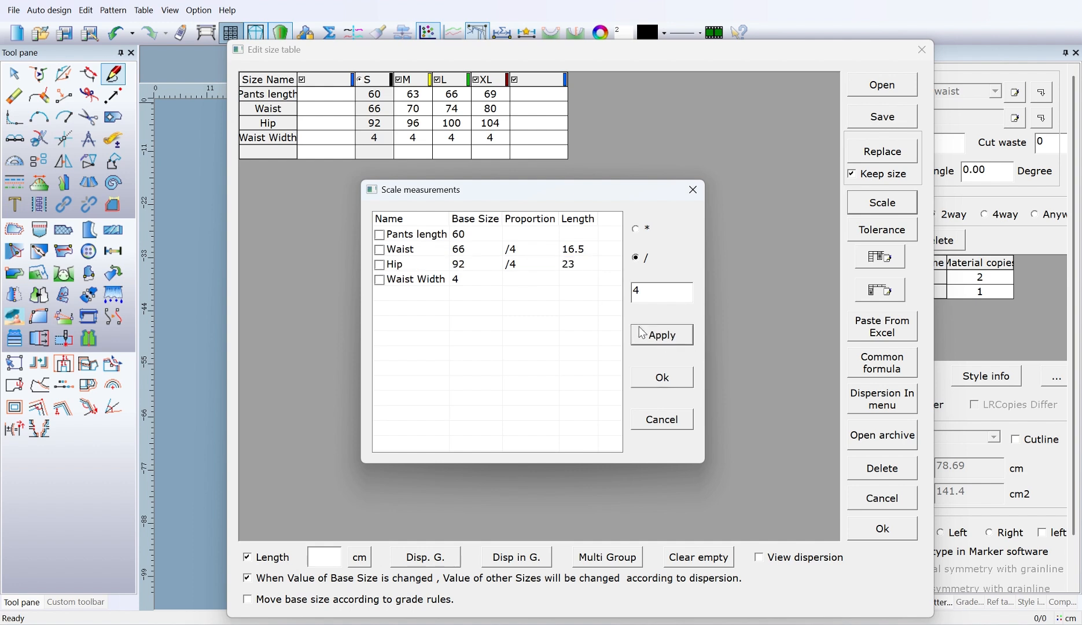
click(690, 379)
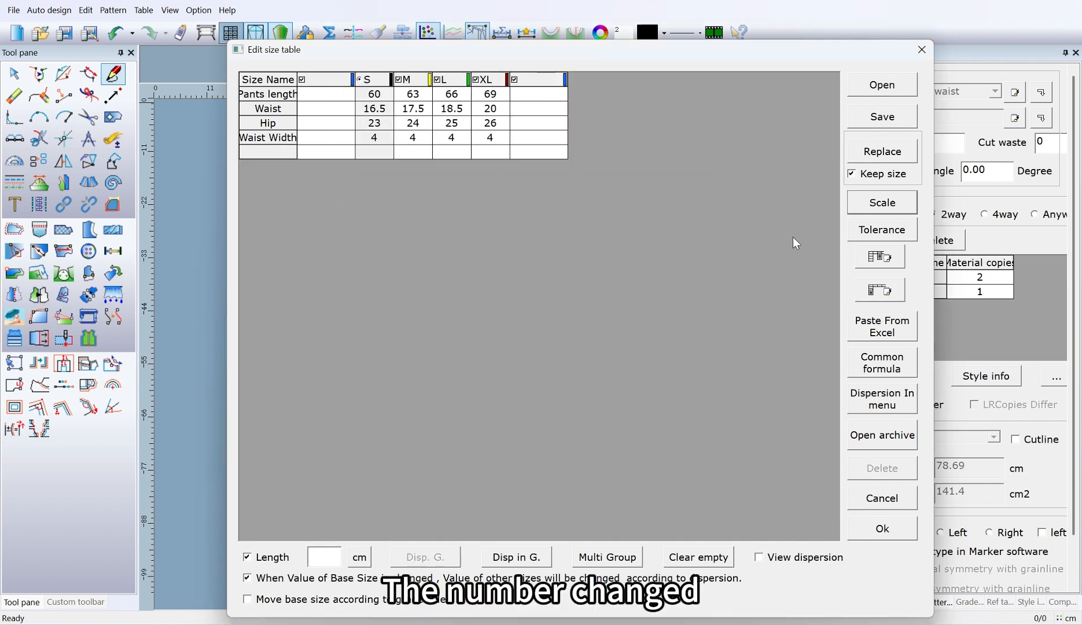
Step: Set the tolerance of Pants length and Waist to 1 for size S
click(877, 231)
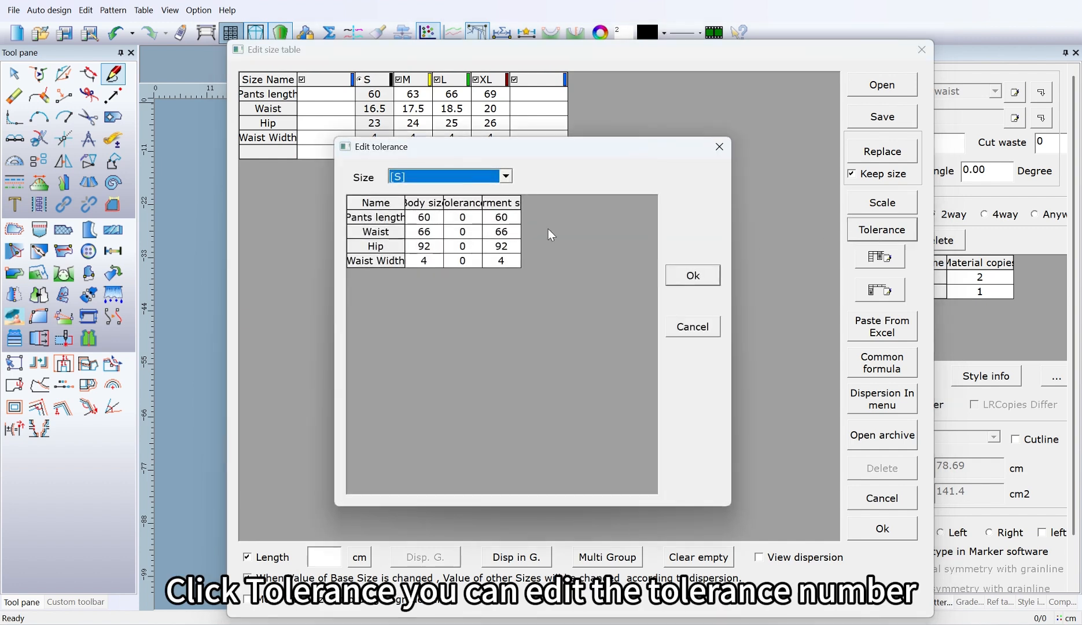
click(476, 220)
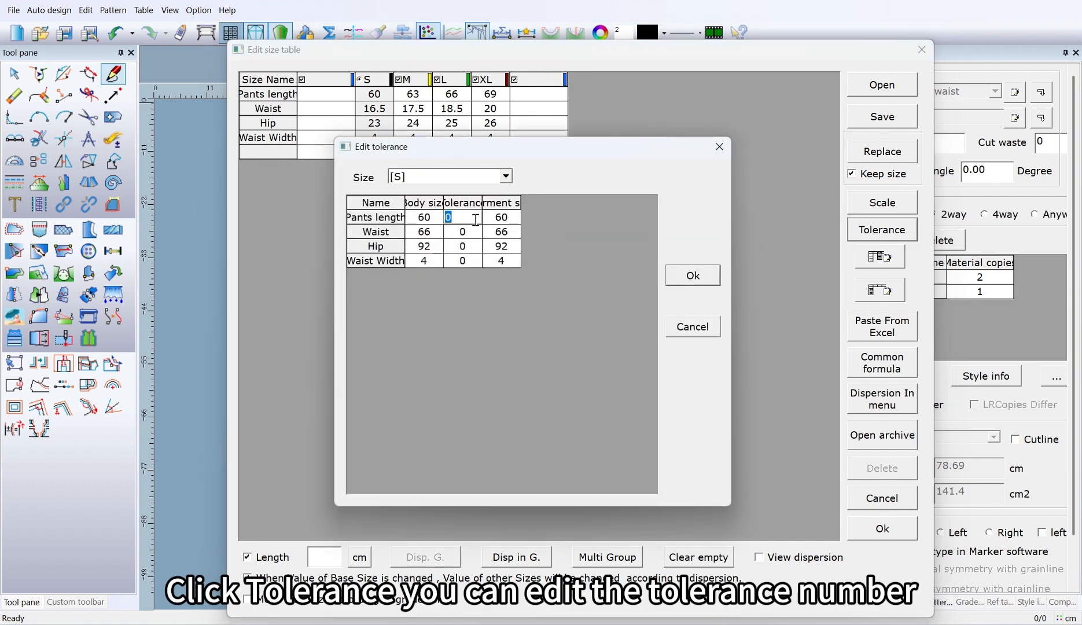
text(1)
key(Return)
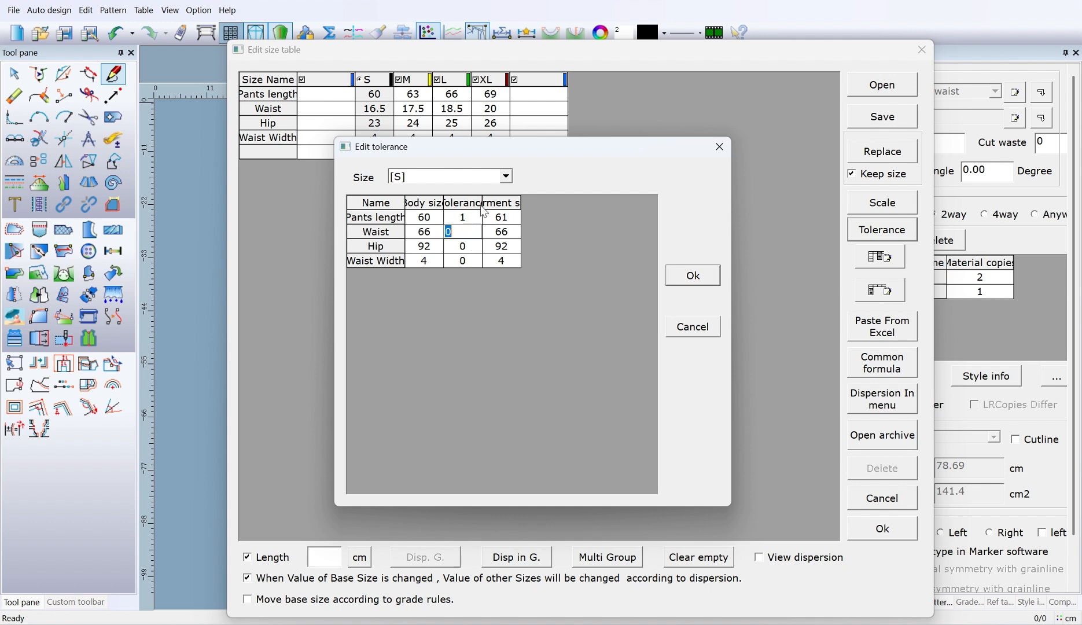
text(1)
key(Return)
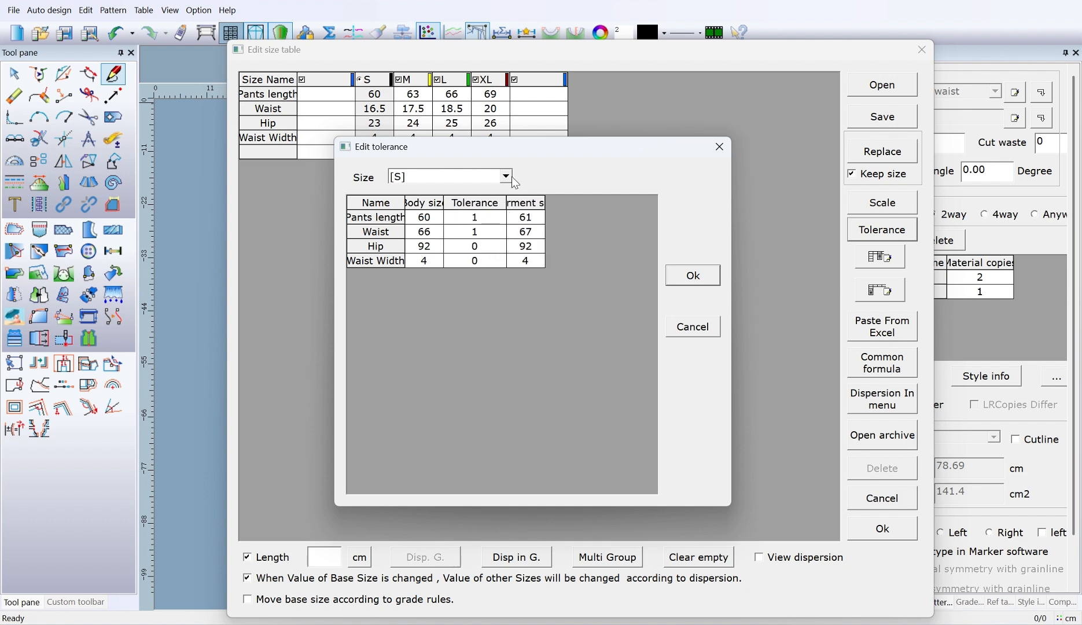
click(509, 177)
click(532, 172)
click(694, 276)
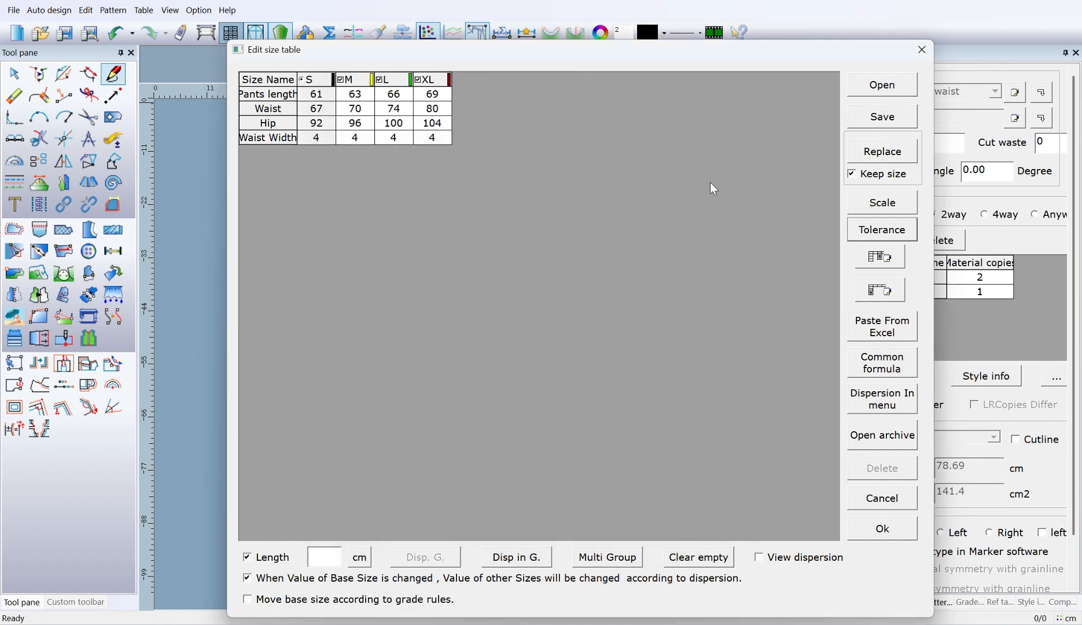
Step: Review the size names stored in the Women, Women1, Men and Baby folders of the size dictionary
click(882, 258)
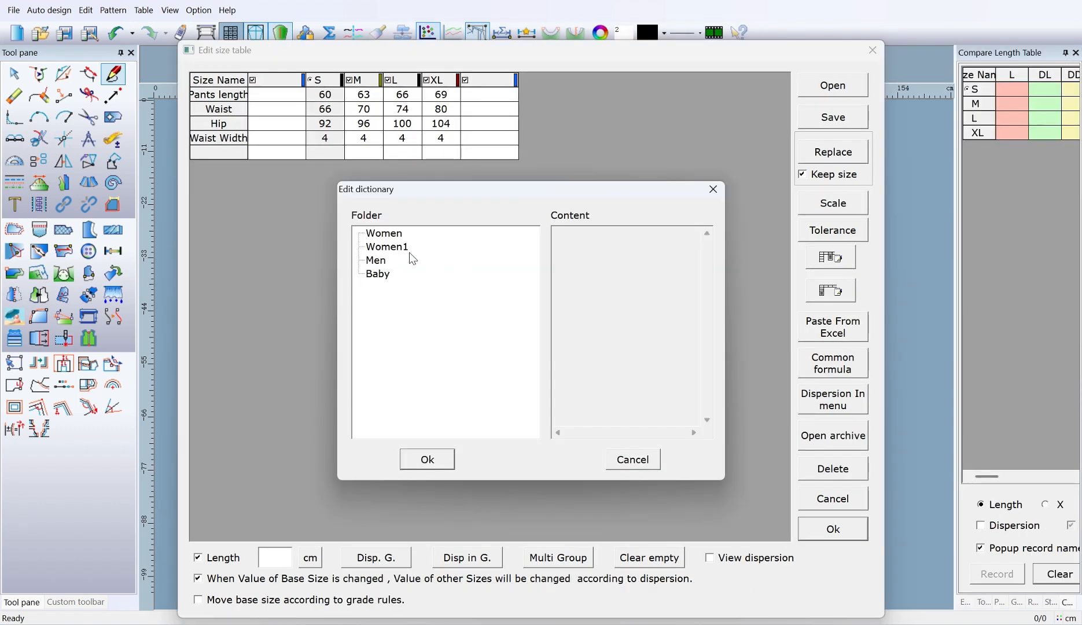
click(396, 237)
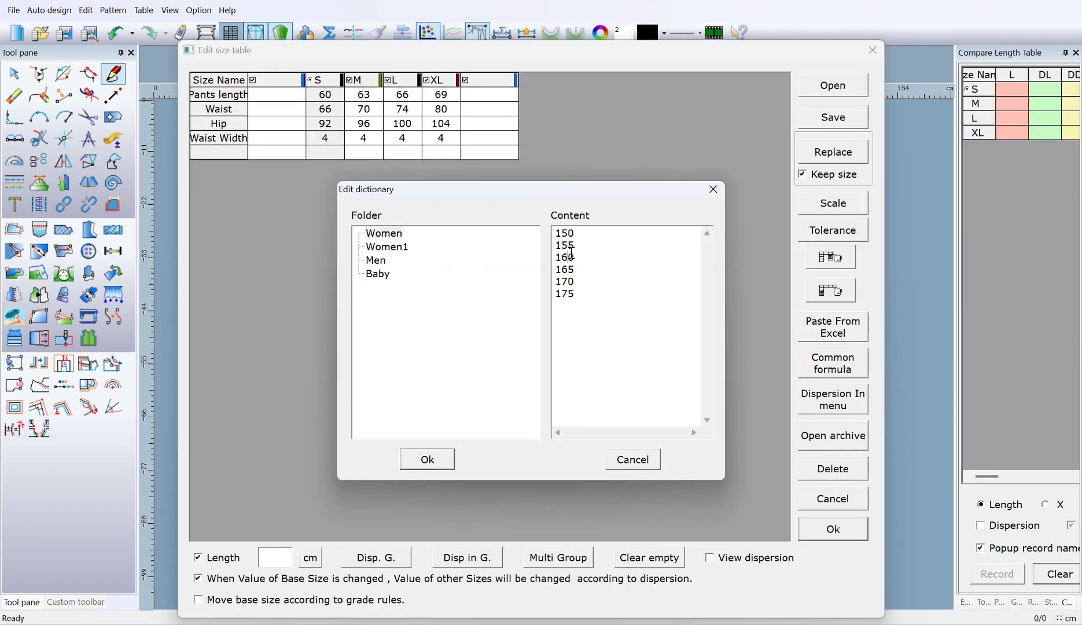
click(400, 245)
click(572, 271)
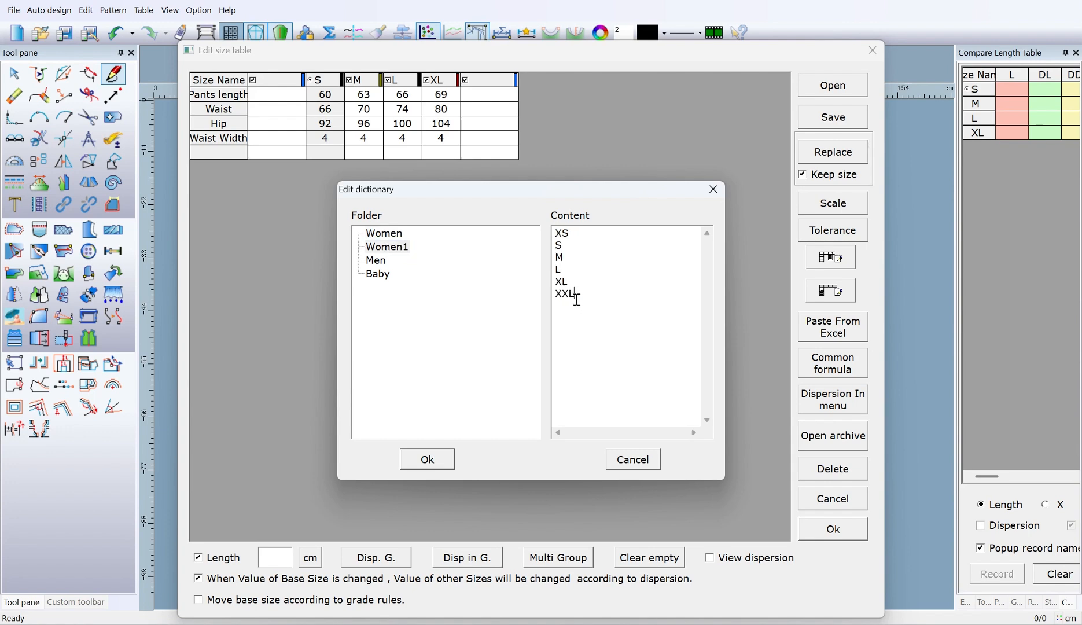
click(381, 264)
click(379, 276)
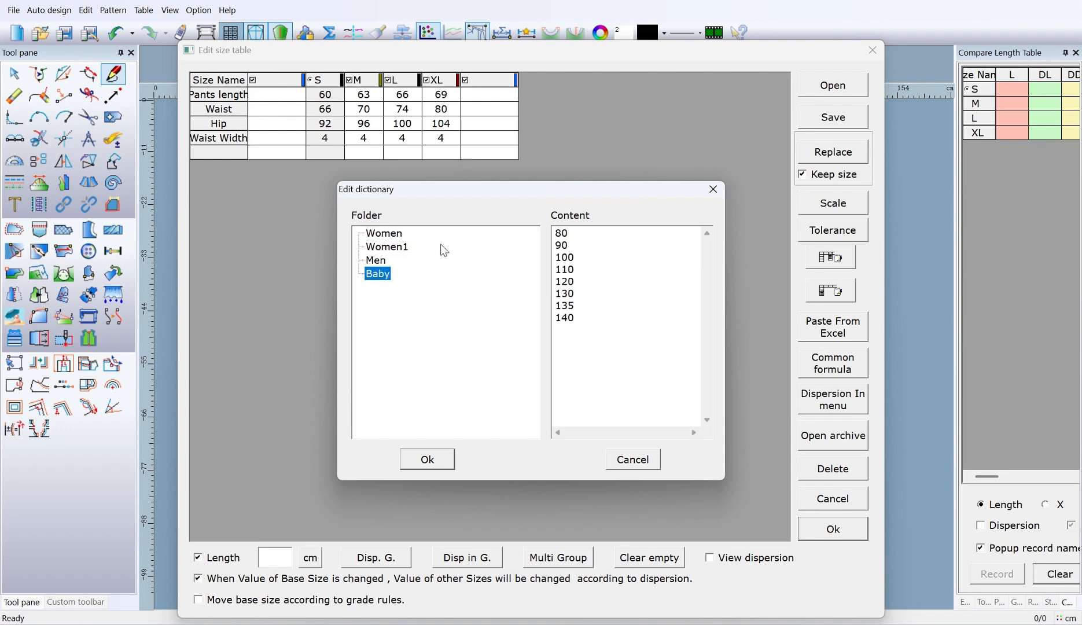
Step: Add the size 180 to the end of the Women folder's content in the size dictionary
click(385, 233)
click(589, 295)
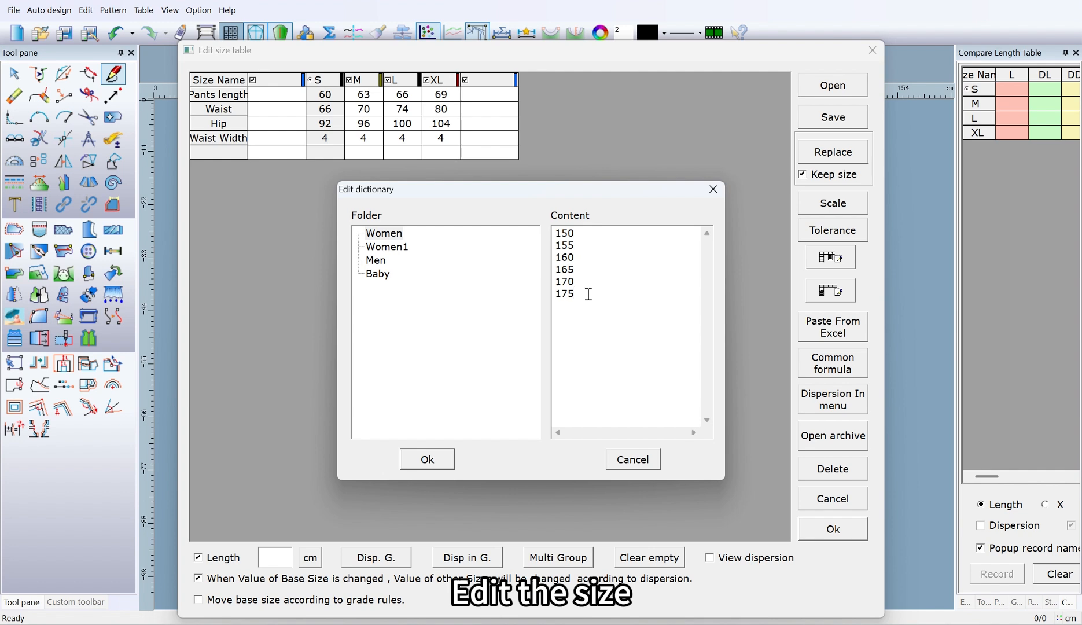
key(Return)
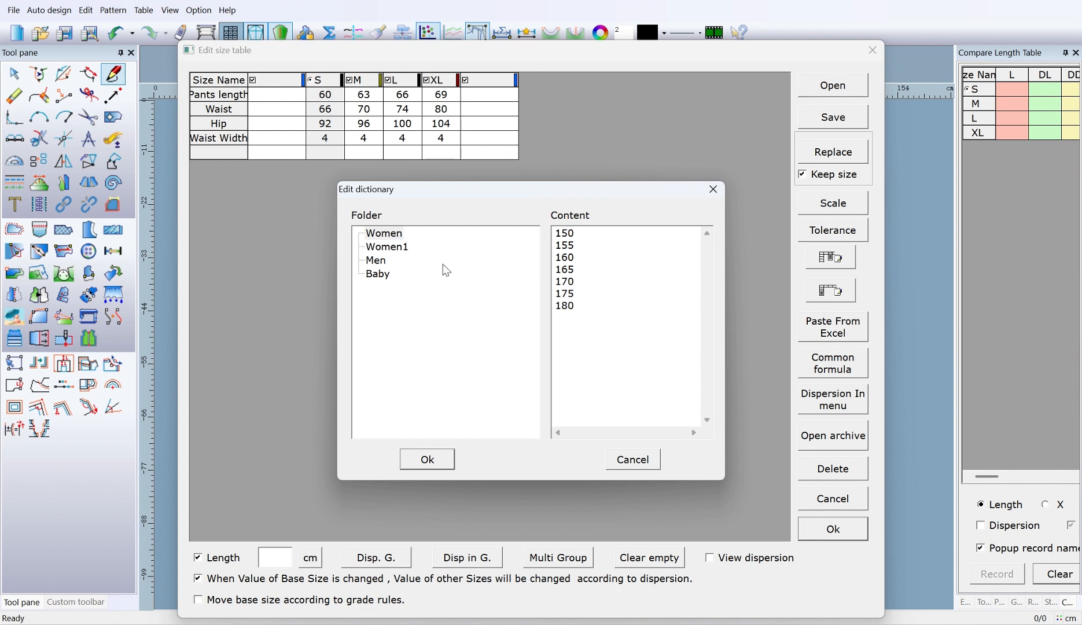
Step: Add the size XXXL to the end of the Women1 folder's content and accept the size dictionary
click(401, 254)
click(579, 297)
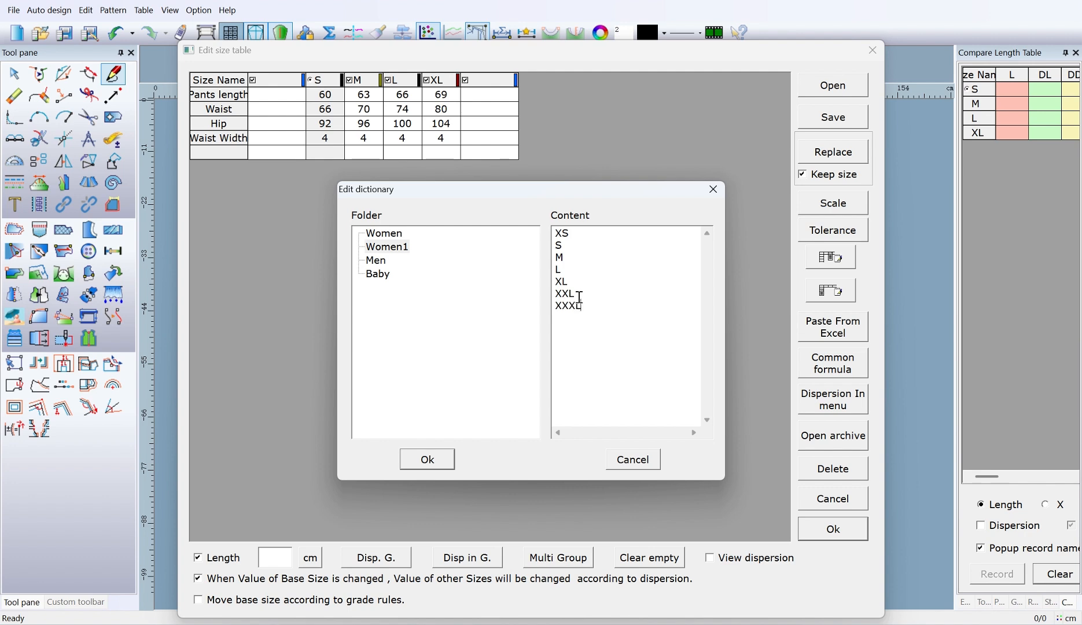
key(Return)
text(XXXL)
click(434, 457)
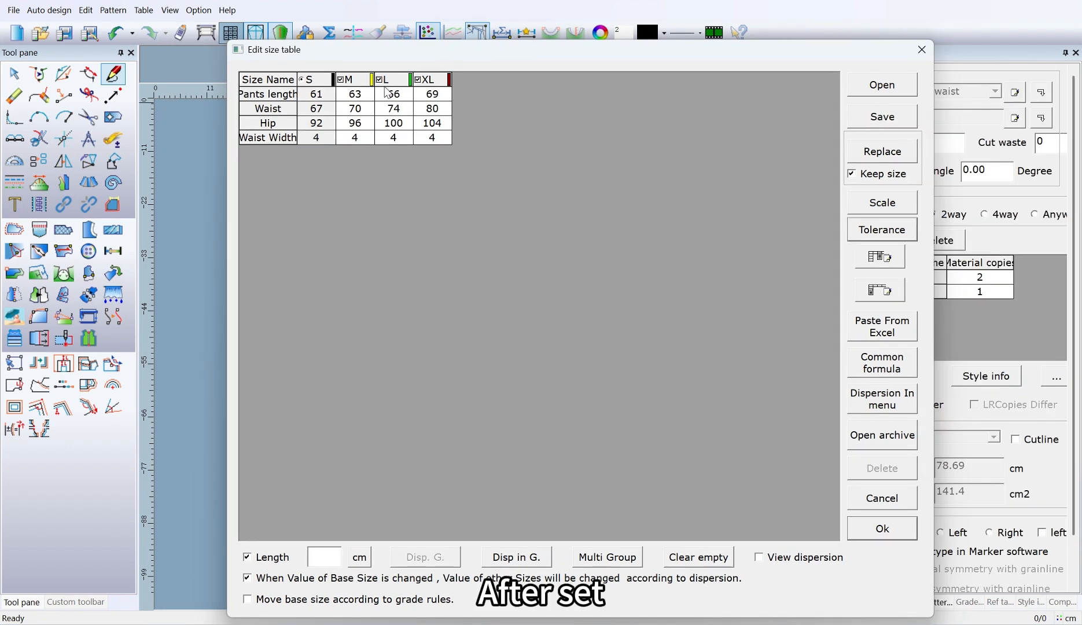
Step: Display the dictionary size names available for the M column heading
click(364, 86)
click(362, 80)
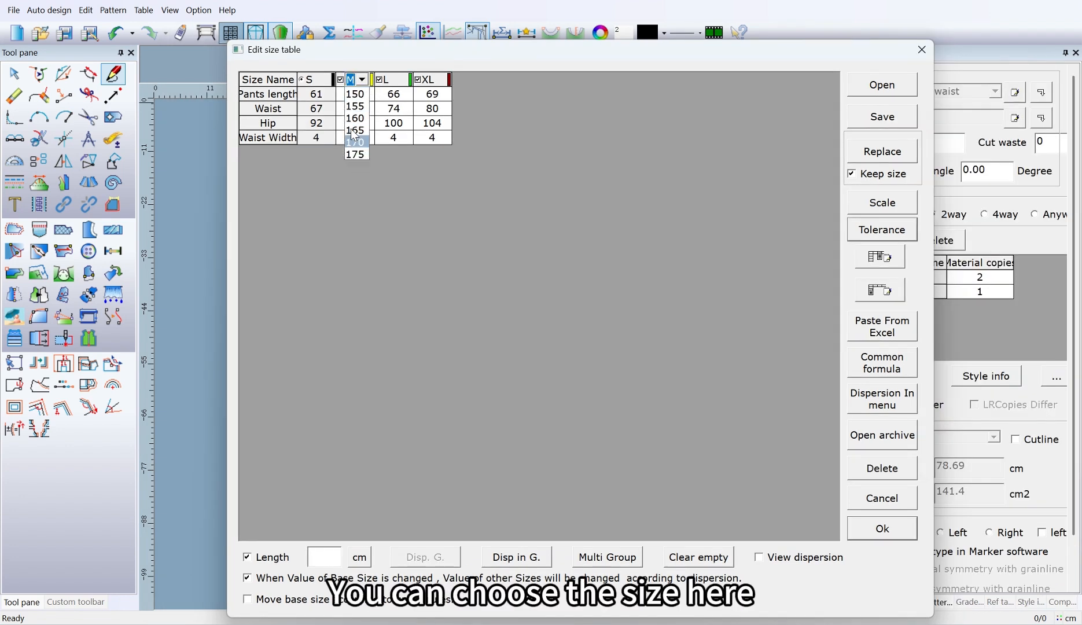
click(356, 118)
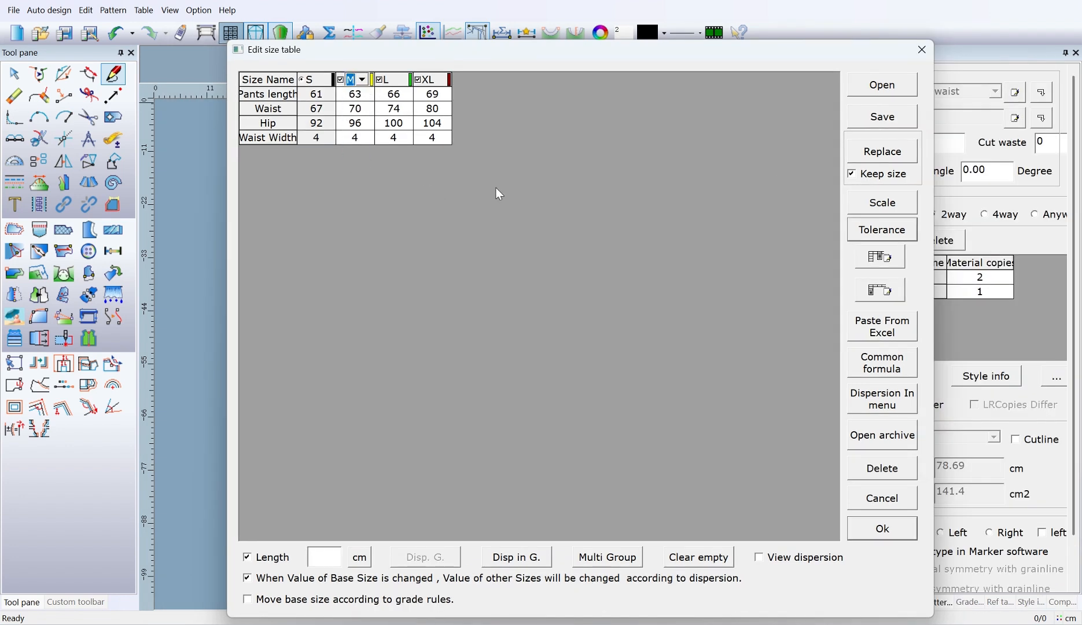
Step: Choose the skirt folder in the parts dictionary and accept its part names for the size table
click(881, 292)
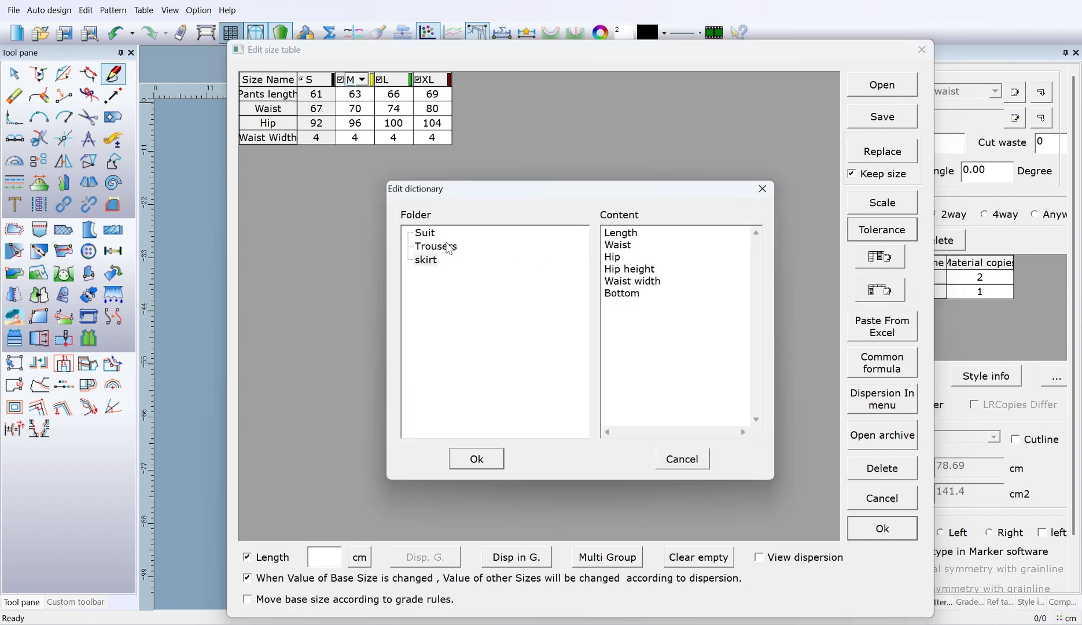
click(429, 261)
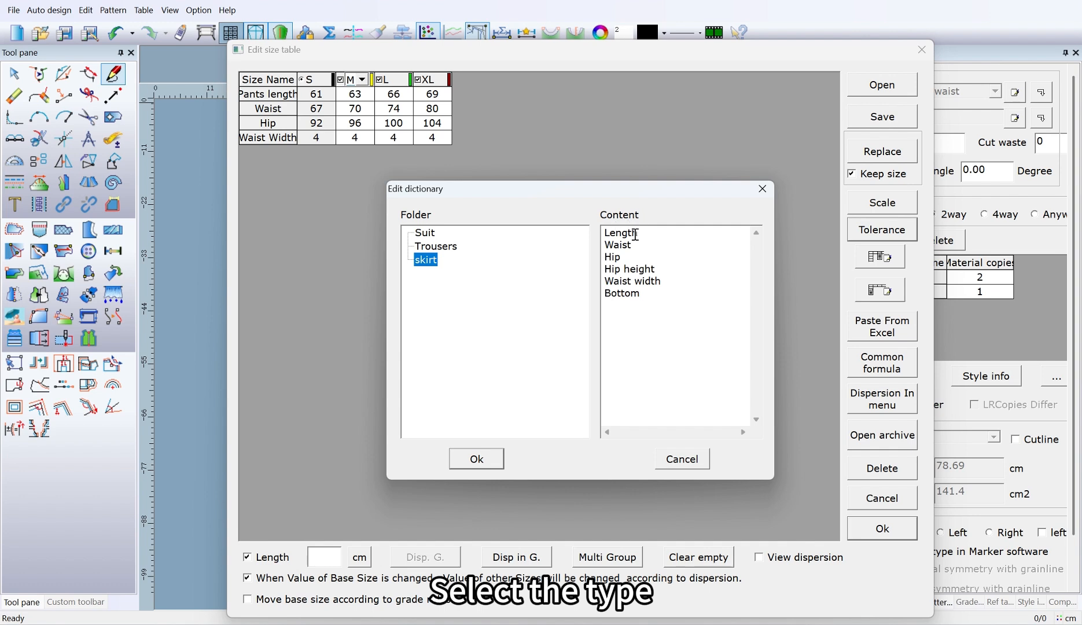
drag(645, 294, 590, 236)
click(650, 305)
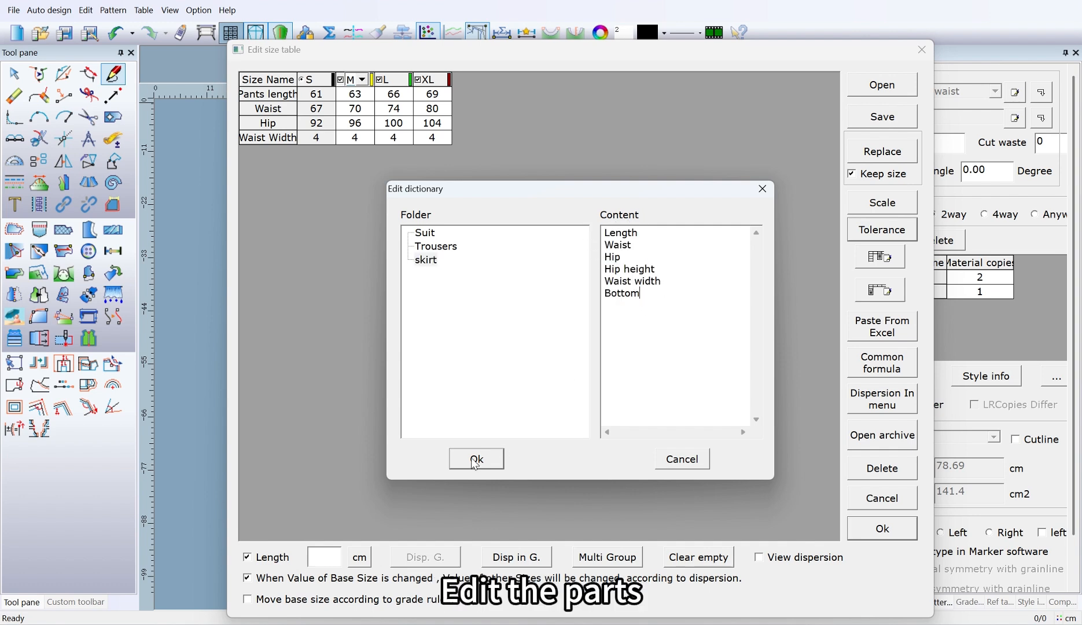
click(473, 461)
Step: Rename the Pants length row as Length using the part names from the dictionary
click(288, 95)
click(290, 94)
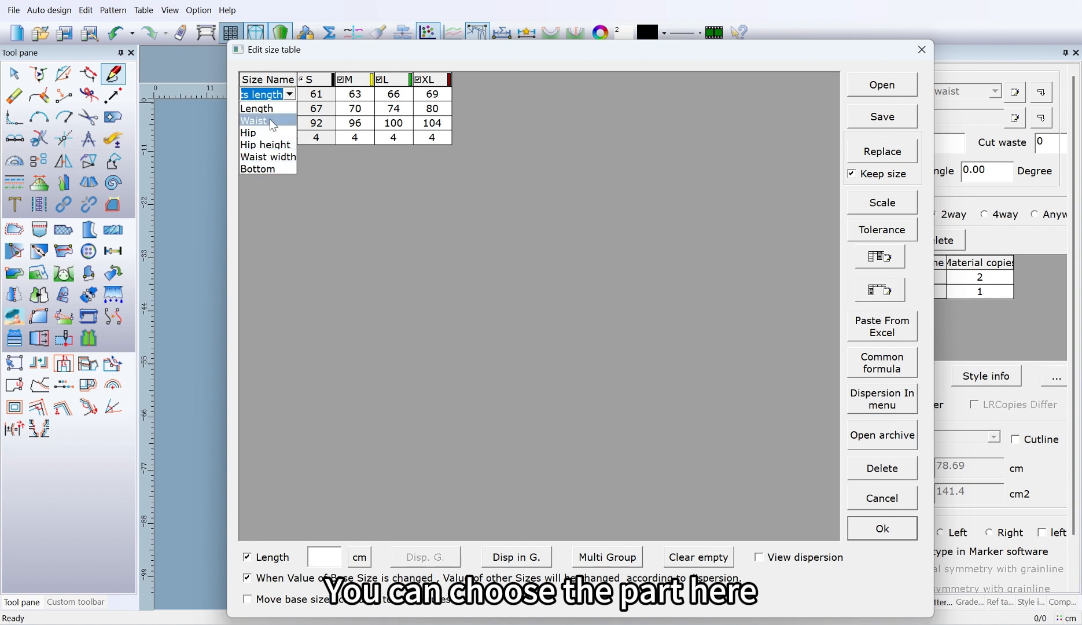
click(270, 109)
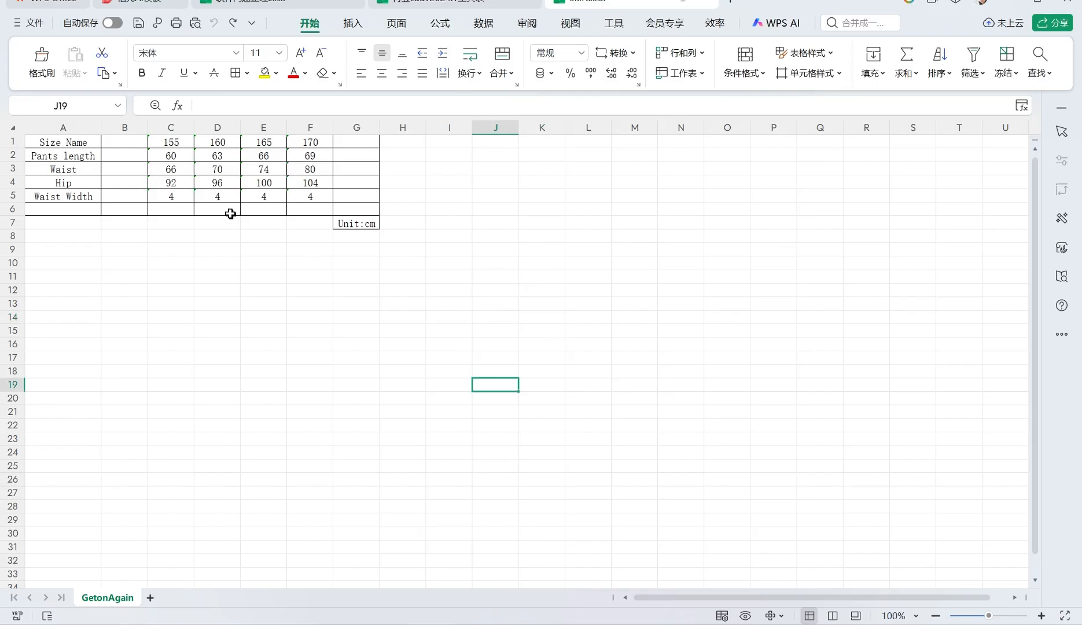
Step: Copy the rows Pants length to Waist Width, cells A2:F5, from the Excel sheet and paste them into the size table
drag(81, 158, 312, 196)
key(ctrl+c)
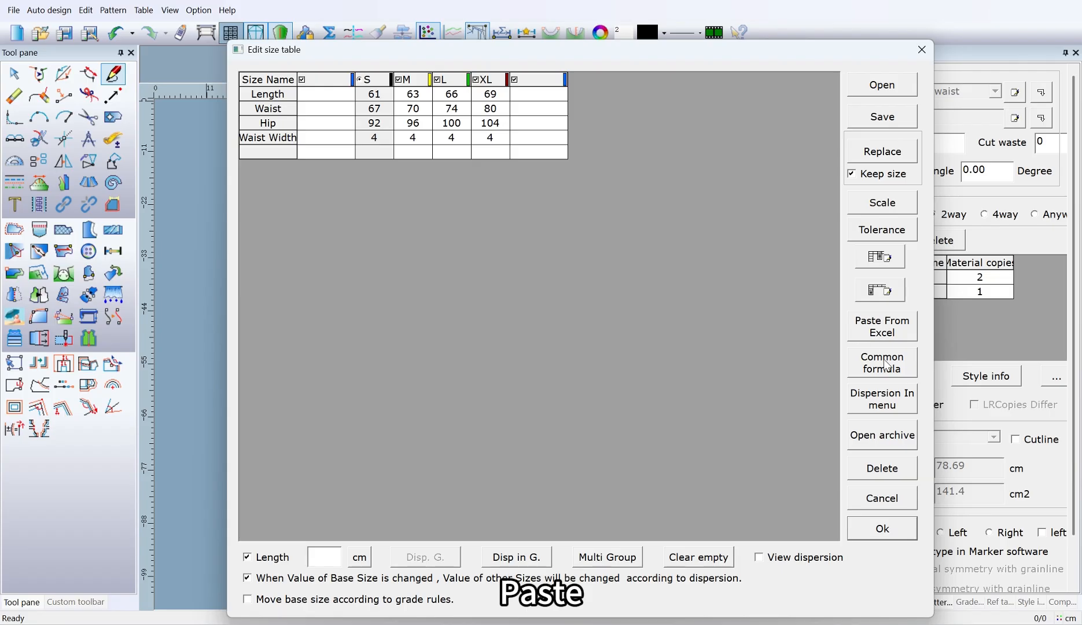
click(881, 330)
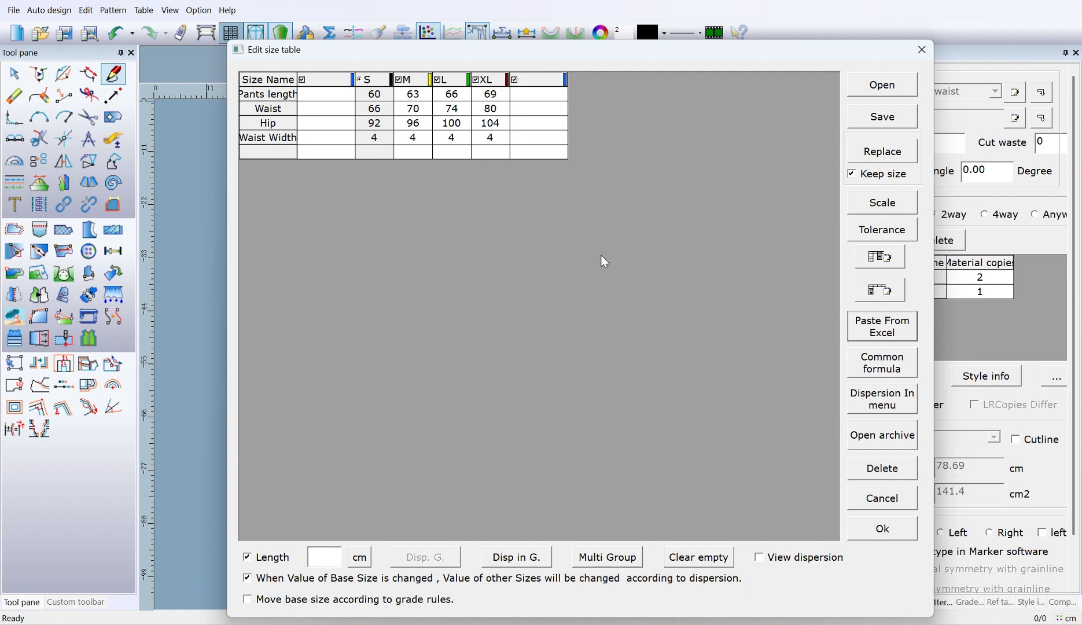
Step: Choose the Shirt folder in the common formula dictionary, go through its formulas and accept the dictionary
click(881, 363)
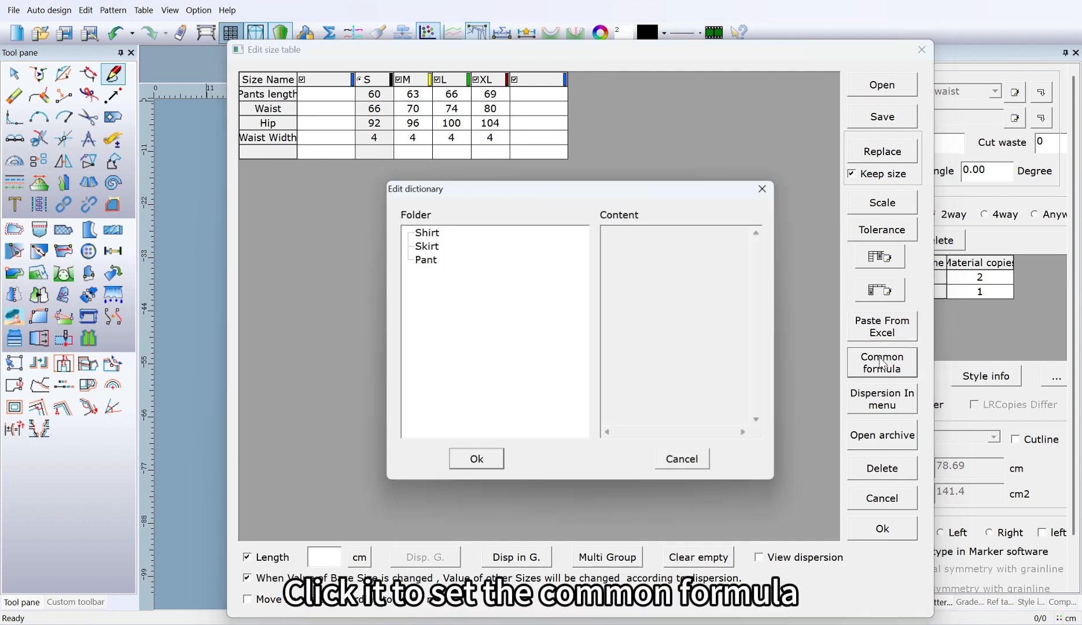
click(428, 234)
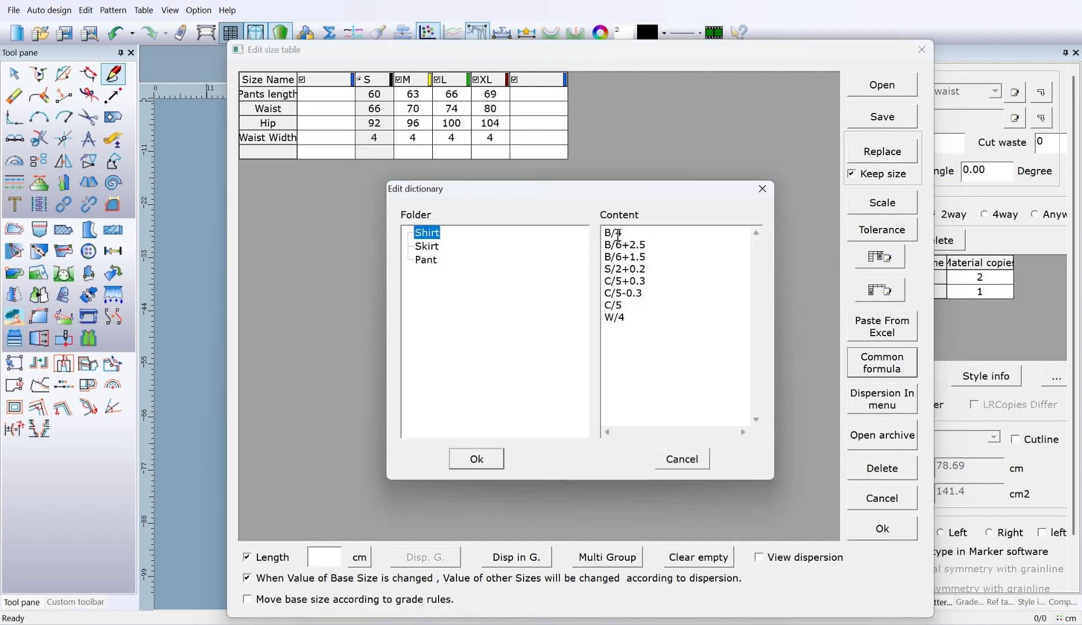
double_click(651, 251)
click(651, 264)
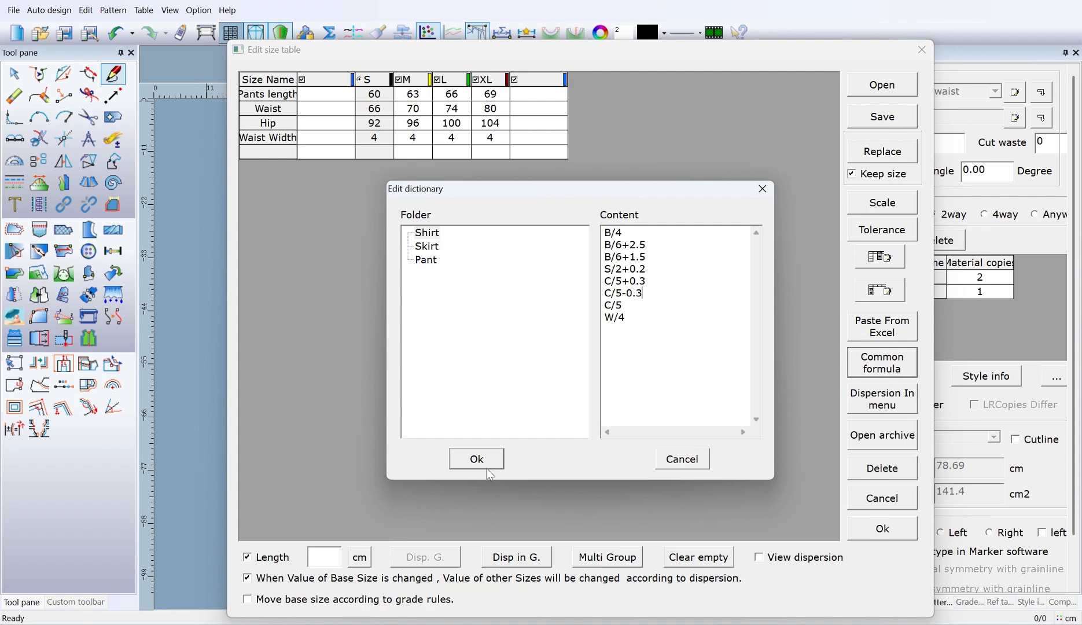
click(474, 457)
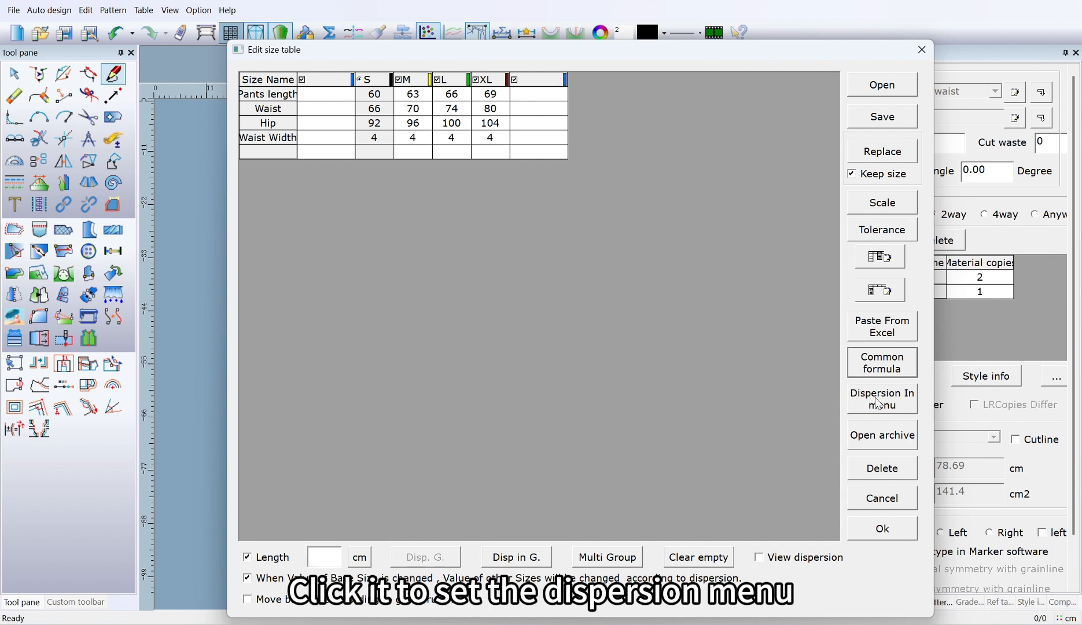
Step: Add a new dispersion type named AAA to the dispersion menu settings
click(878, 403)
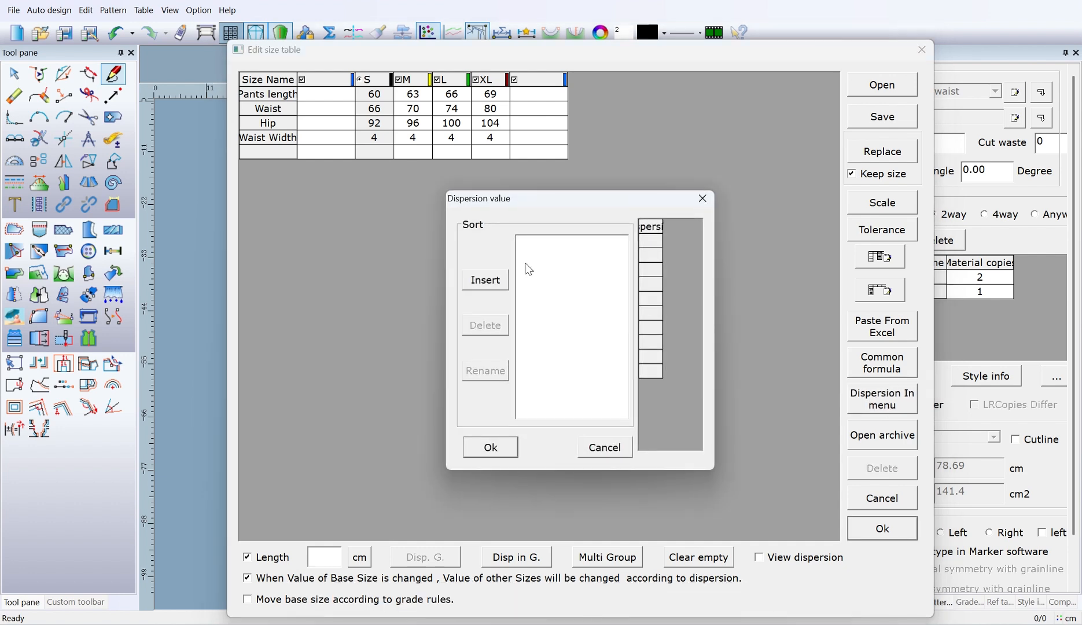
click(485, 280)
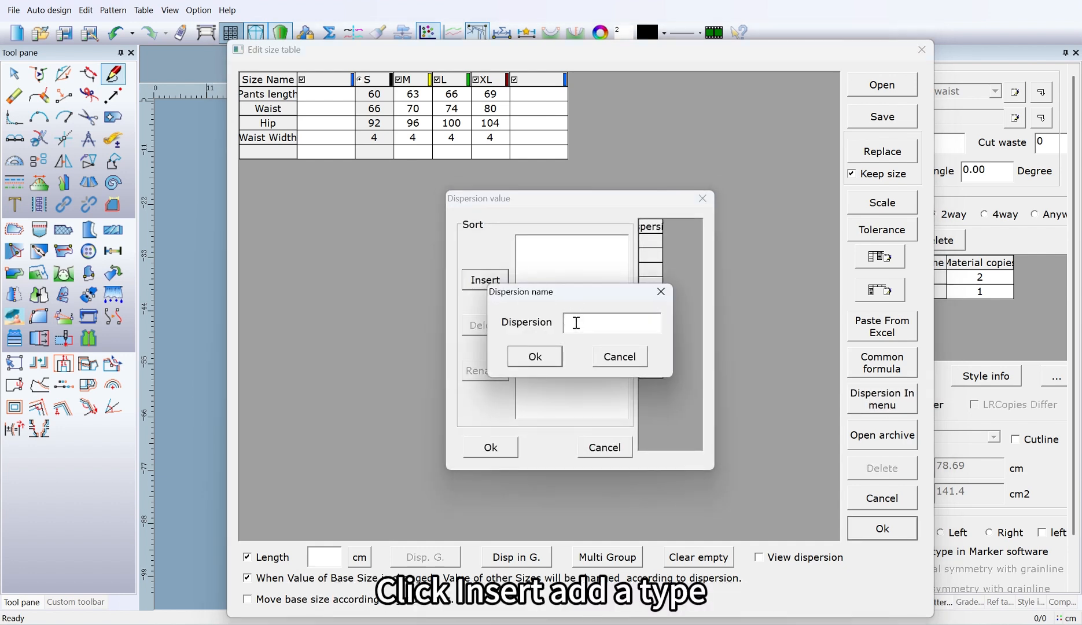
text(AAA)
click(535, 356)
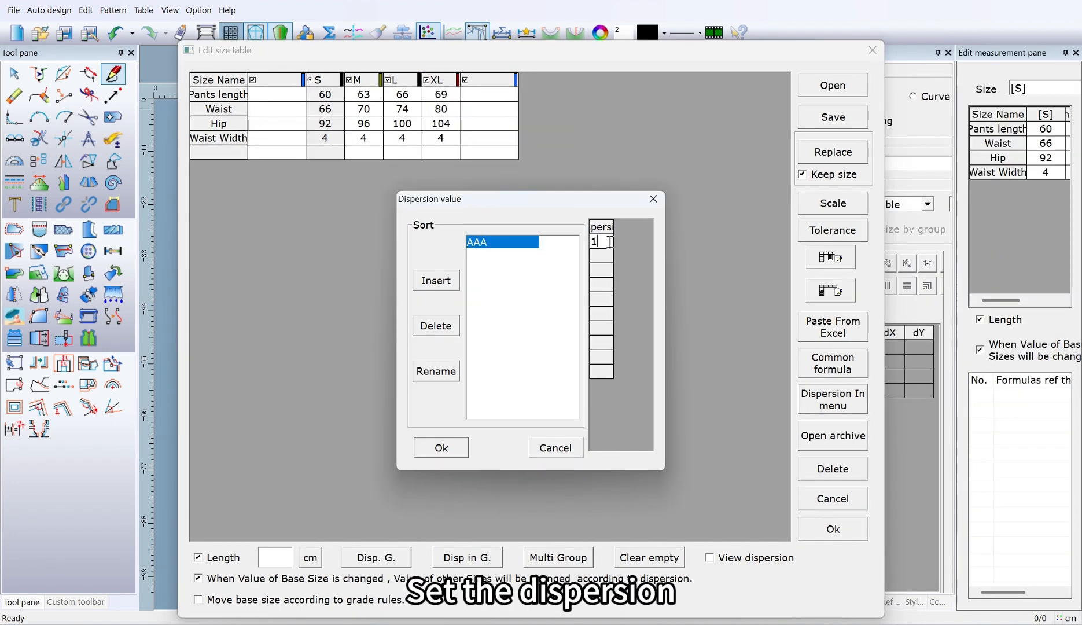
Step: Enter the dispersion values 1, 1.2, 1.5, 0.5, 2, 4, 0.3, 0.1, 2.5 and 3 for type AAA and accept them
click(595, 256)
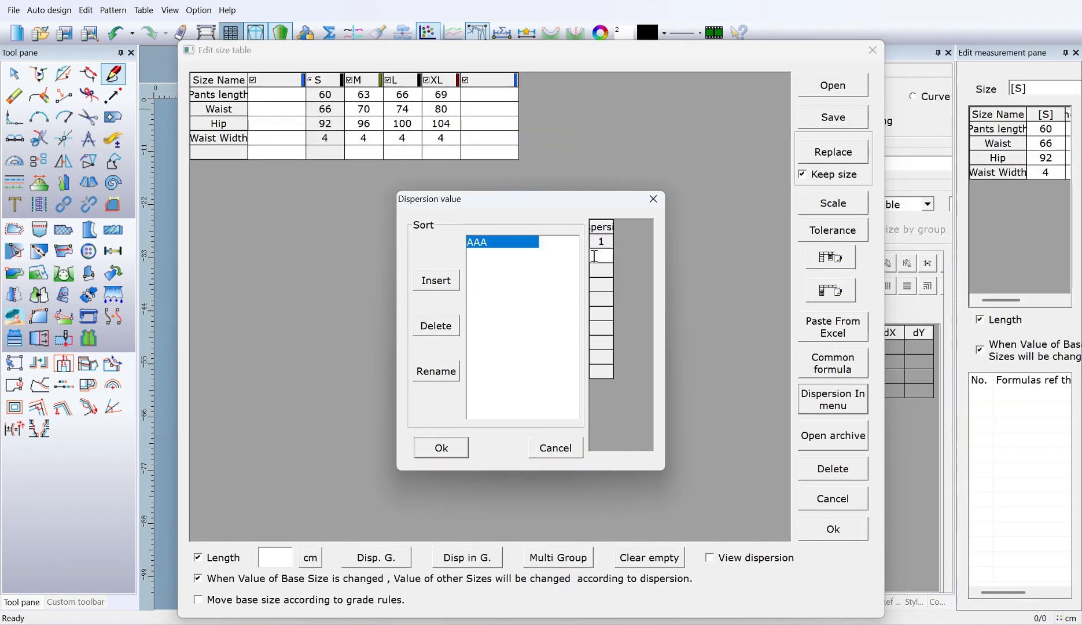
click(598, 270)
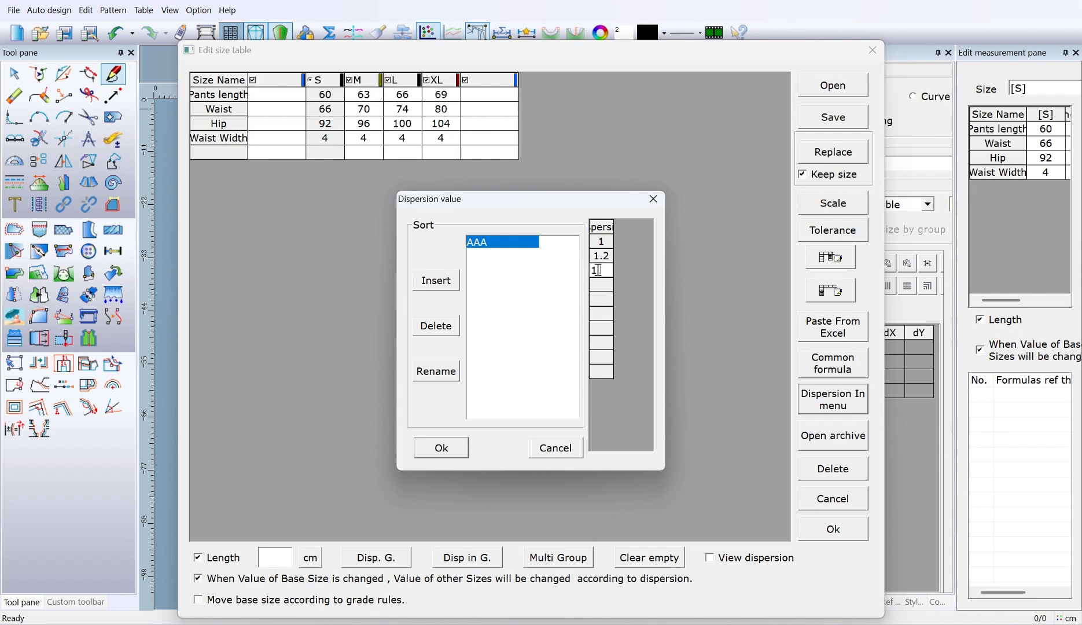
click(609, 285)
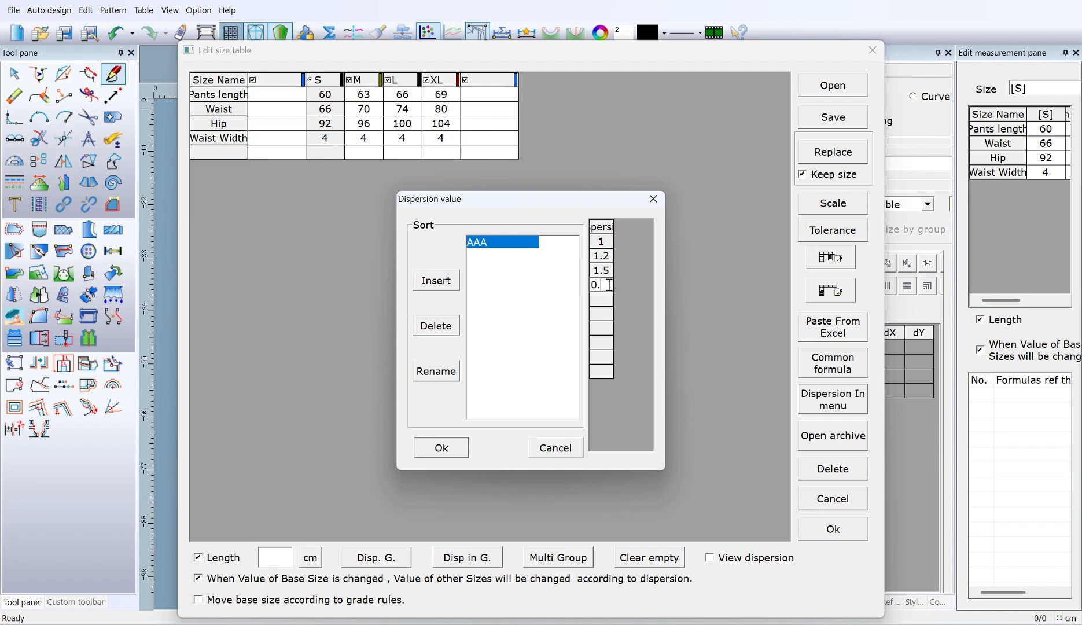
text(0.5)
click(603, 298)
text(2)
click(602, 313)
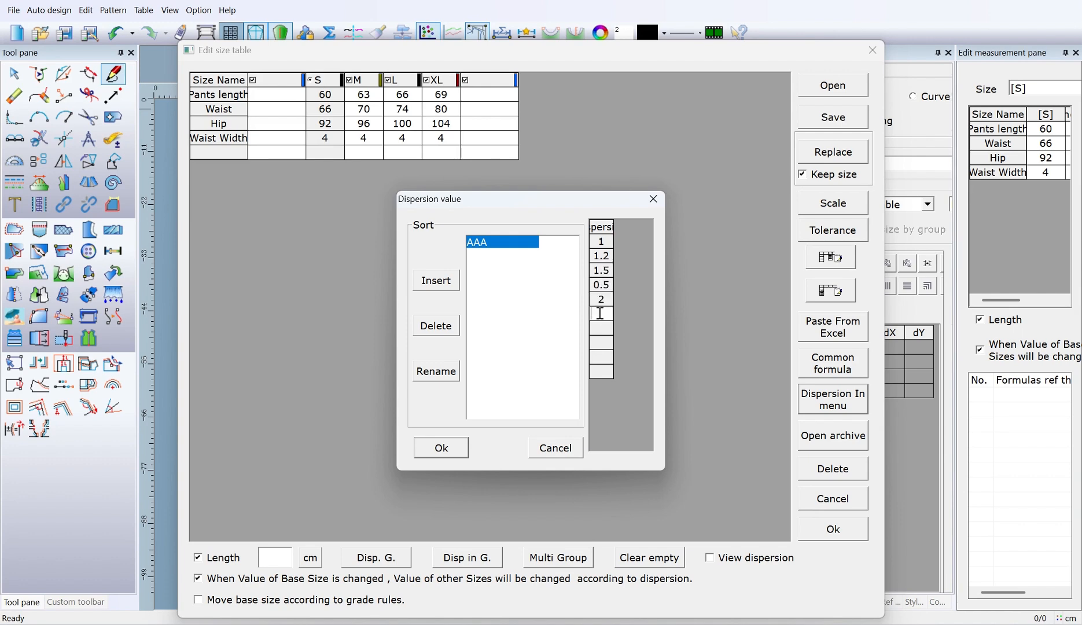
text(4)
click(601, 327)
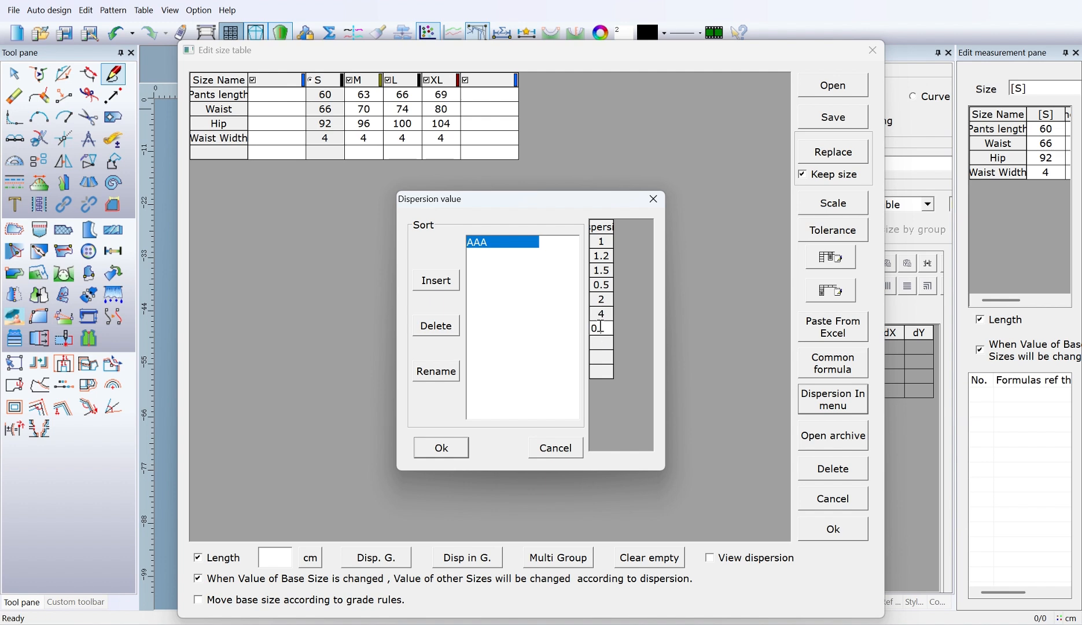
text(0.3)
click(606, 343)
text(0.1)
click(608, 358)
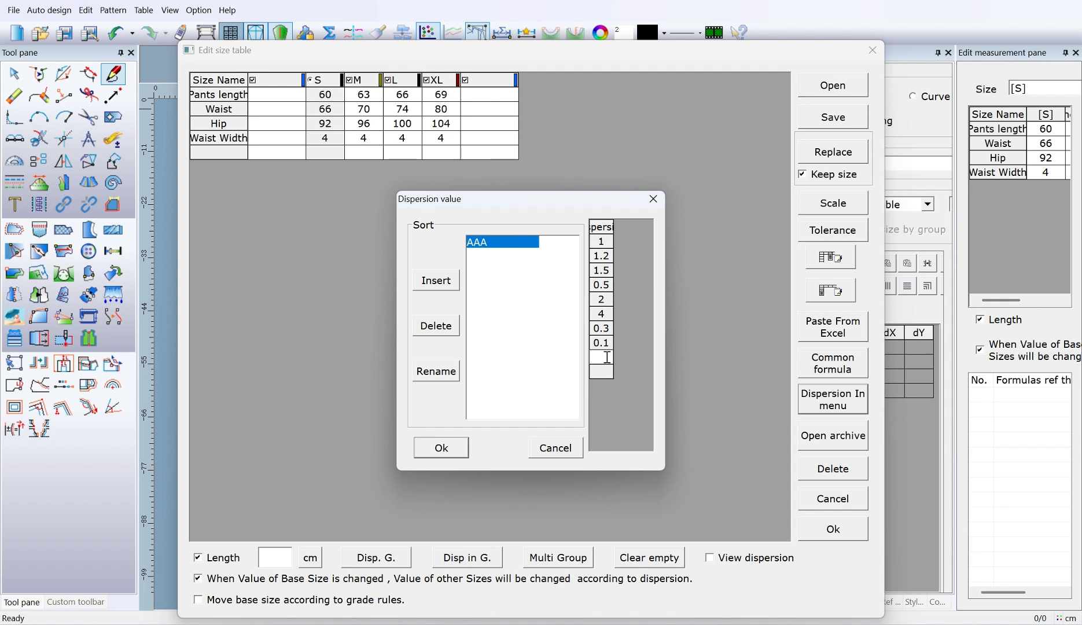
text(2.5)
click(601, 373)
text(3)
click(463, 451)
Step: Bring up the dispersion menu for the Pants length value of size S
click(335, 98)
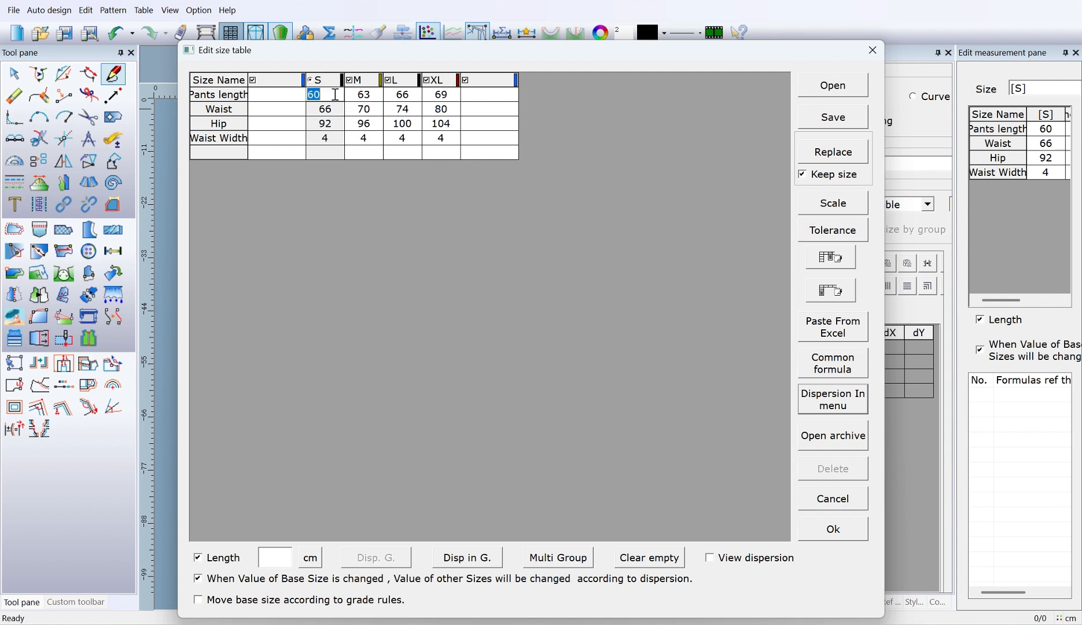
right_click(335, 95)
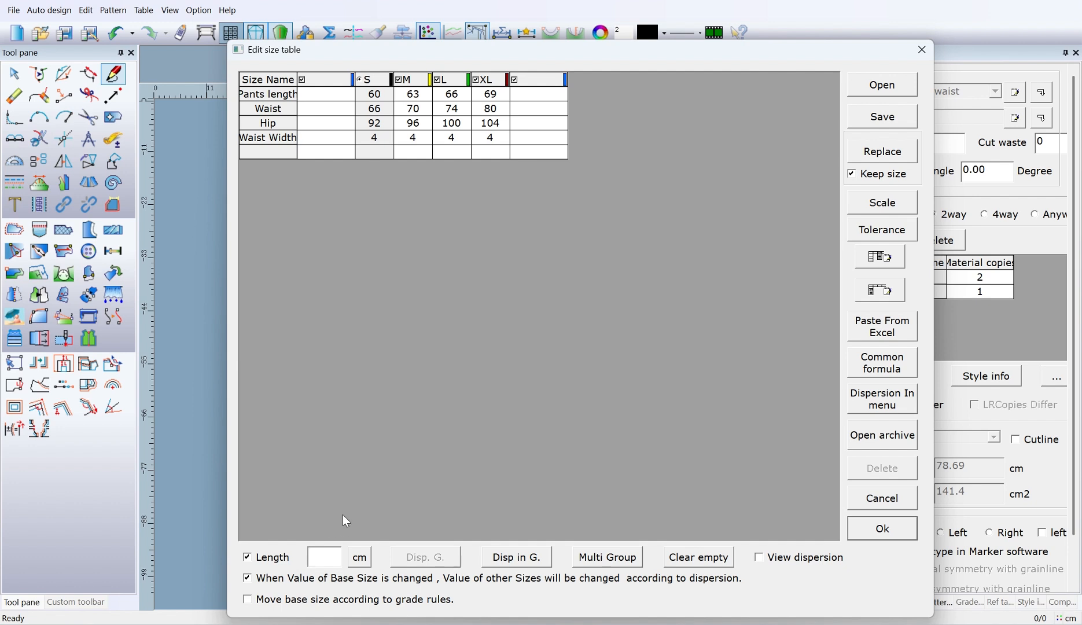
Step: Grade the Waist row from base size S with an in-group dispersion of 1 cm
click(386, 108)
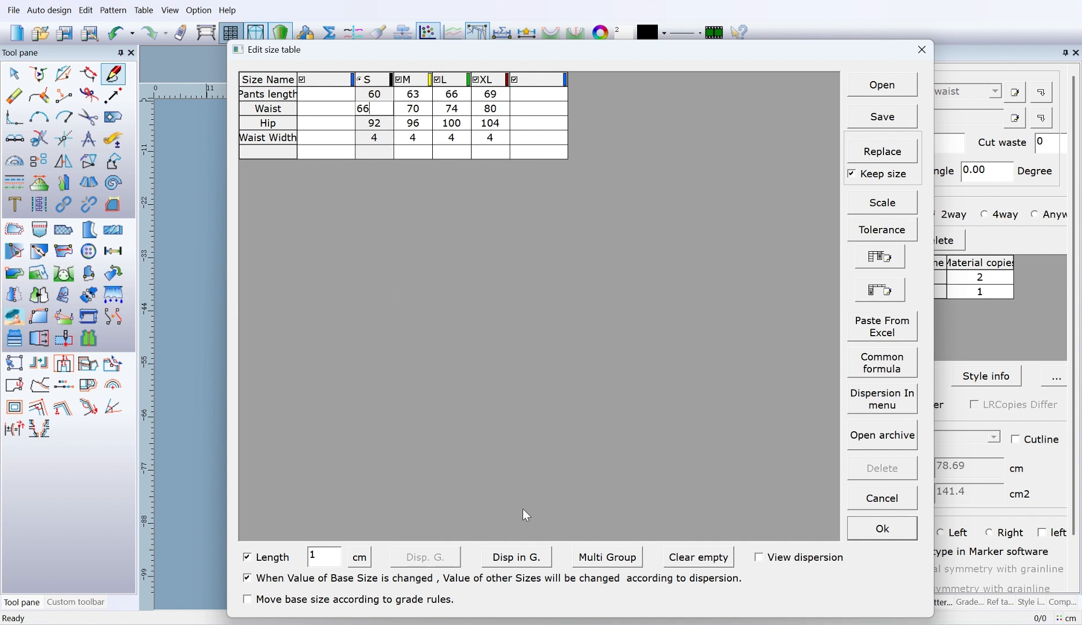
click(517, 562)
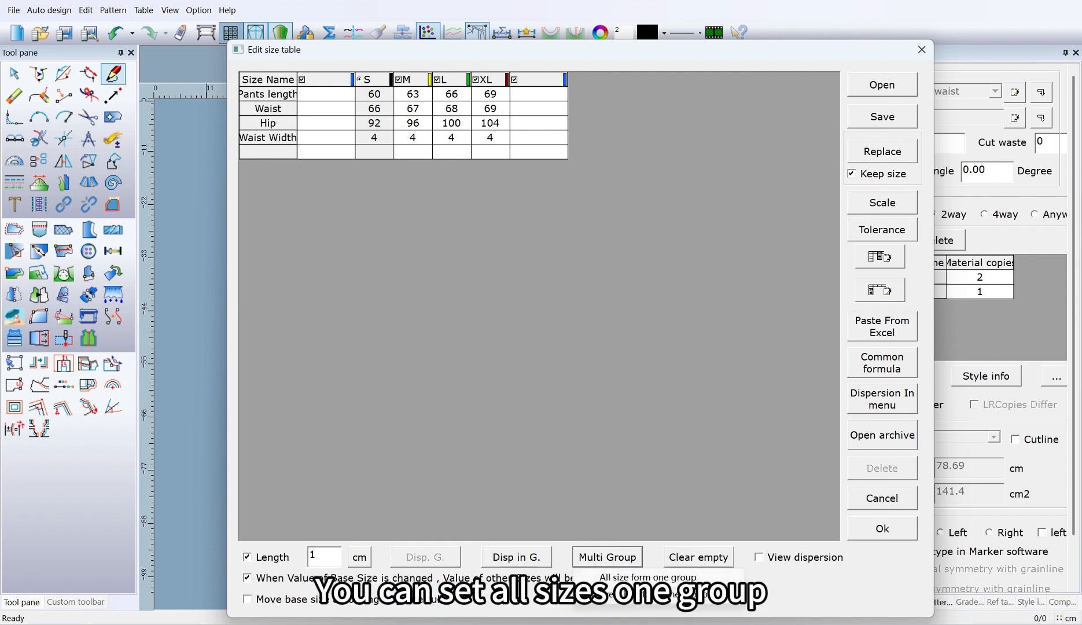
Step: Switch the size table to multi-group mode with all sizes forming one group, and name that group A
click(607, 557)
click(657, 578)
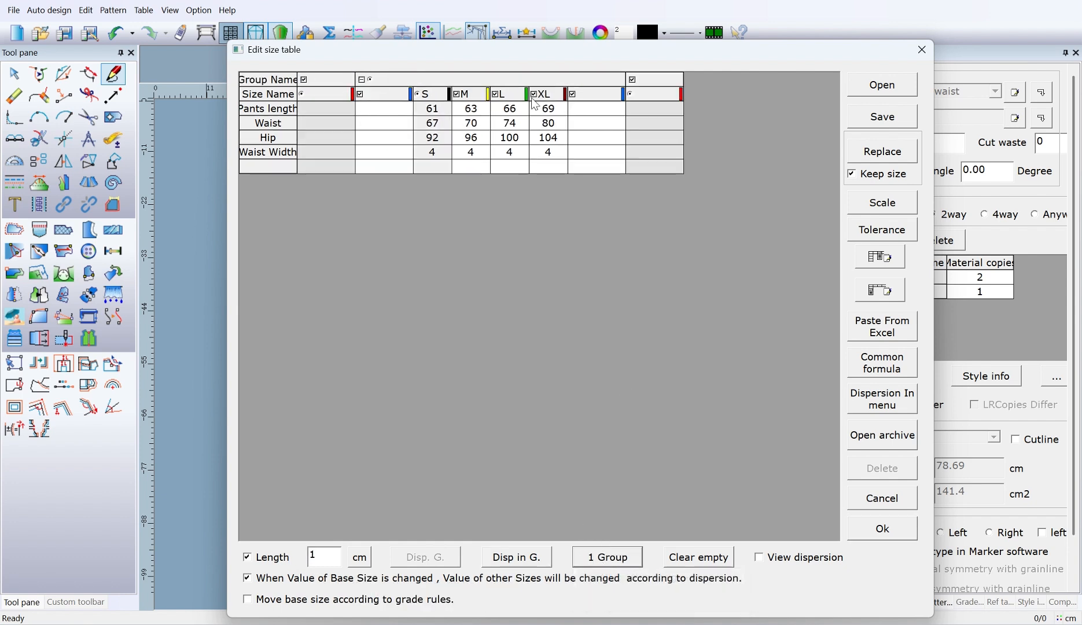
click(523, 77)
click(572, 271)
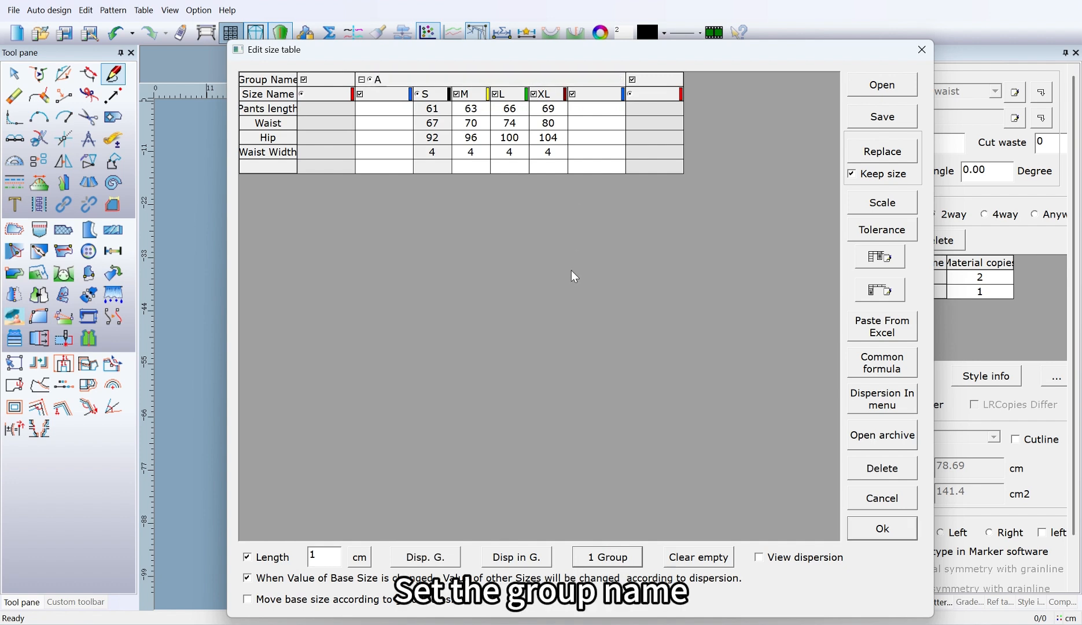
Step: Add a second size group named B to the size table
click(661, 78)
text(B)
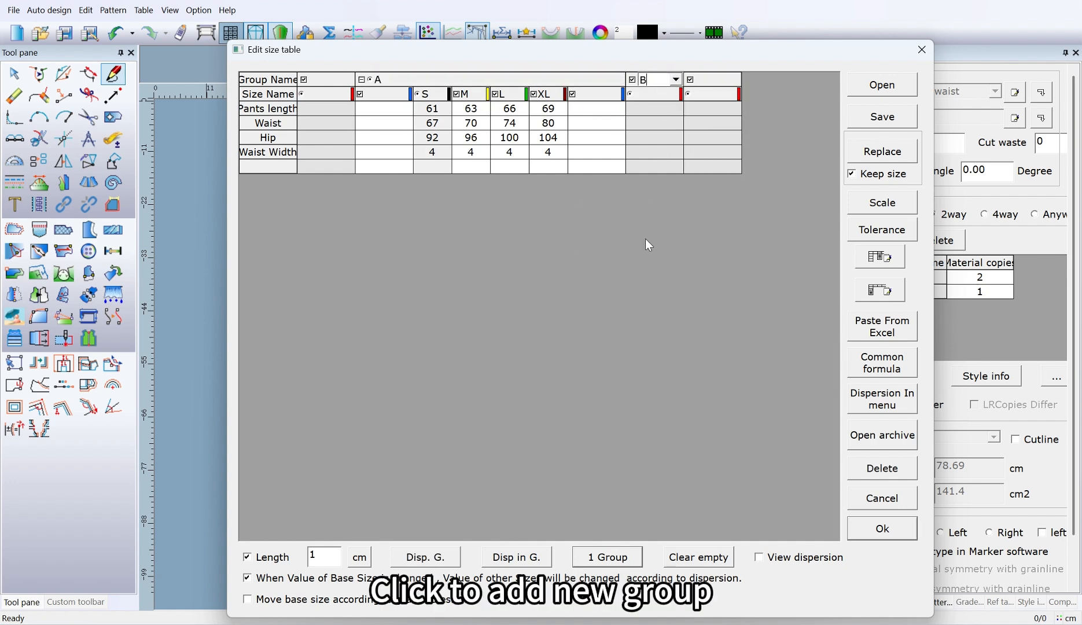
click(647, 241)
Step: Name group B's base size M, and add size S before it and sizes L and XL after it
click(725, 96)
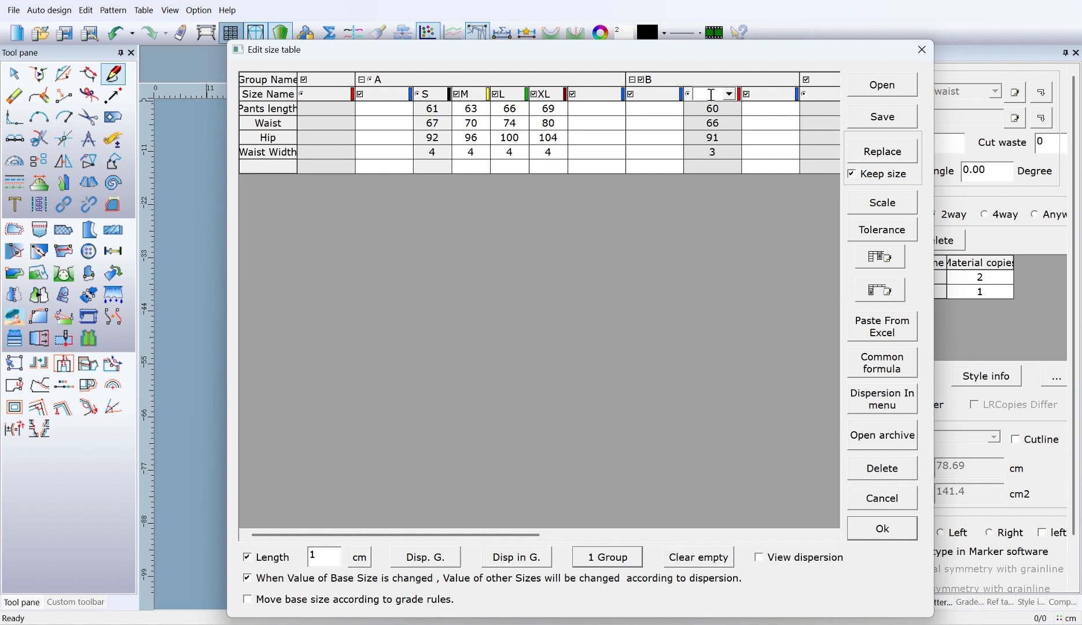
text(M)
click(656, 94)
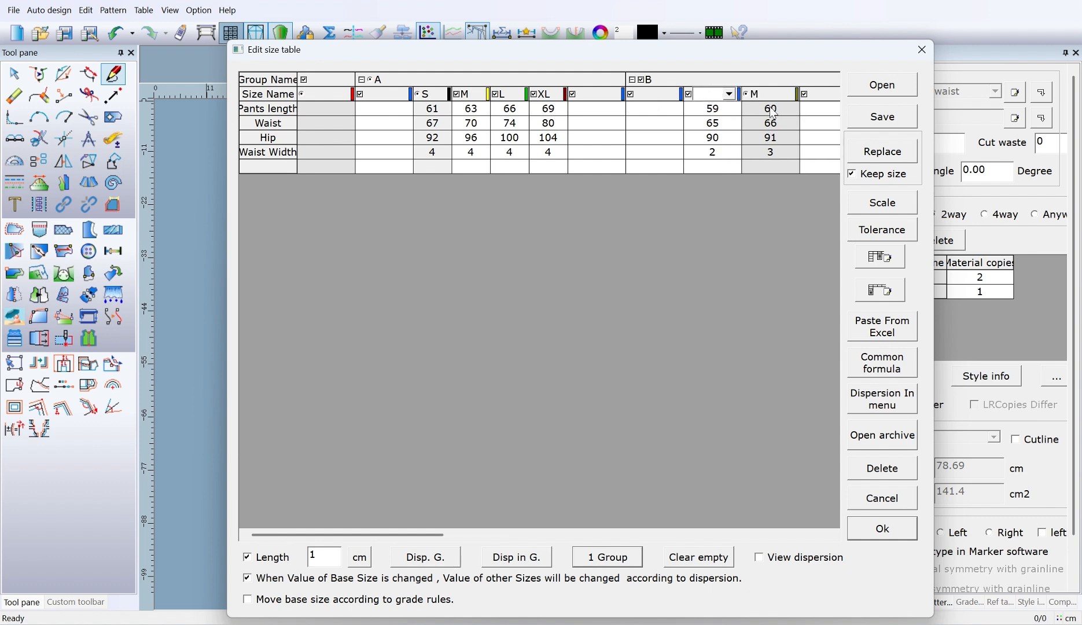
text(S)
click(822, 95)
text(L)
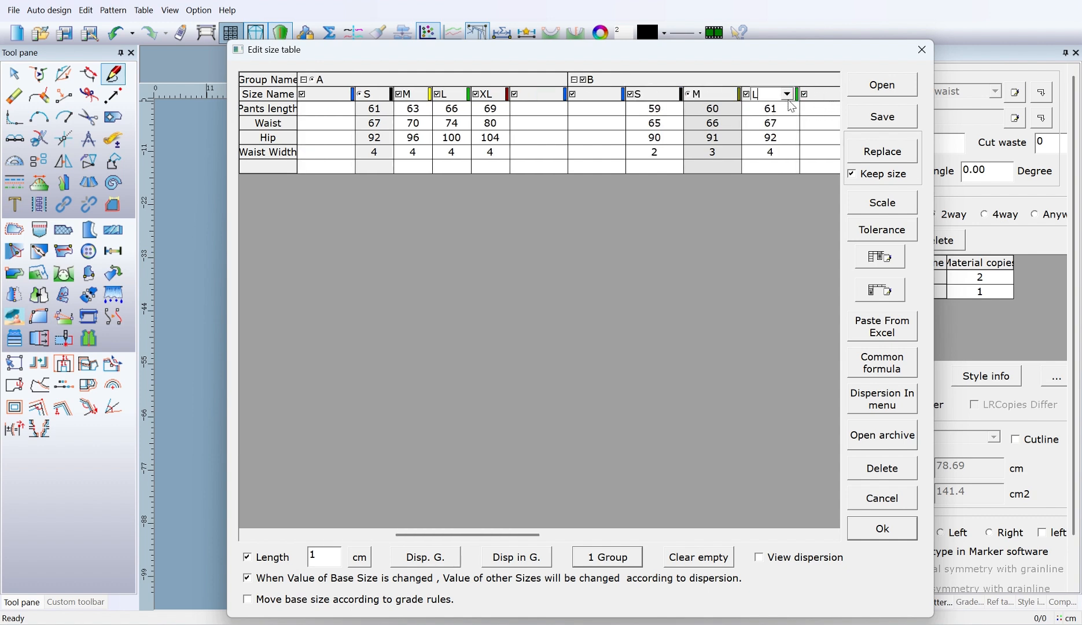
click(816, 97)
text(XL)
click(744, 298)
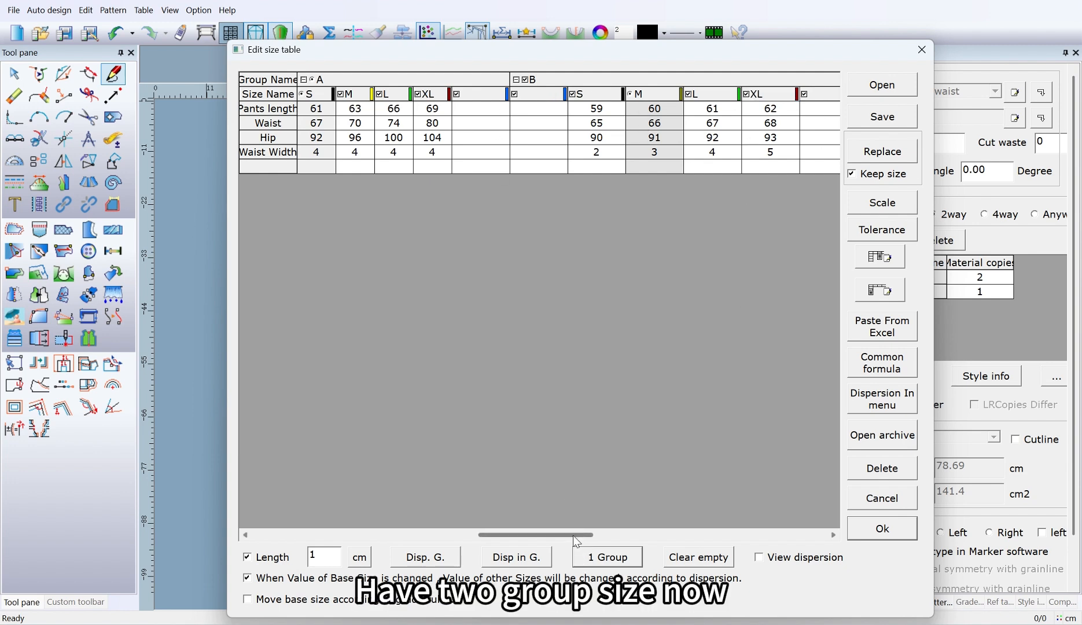
Step: Clear the empty rows and columns from the two-group size table
drag(574, 536, 473, 532)
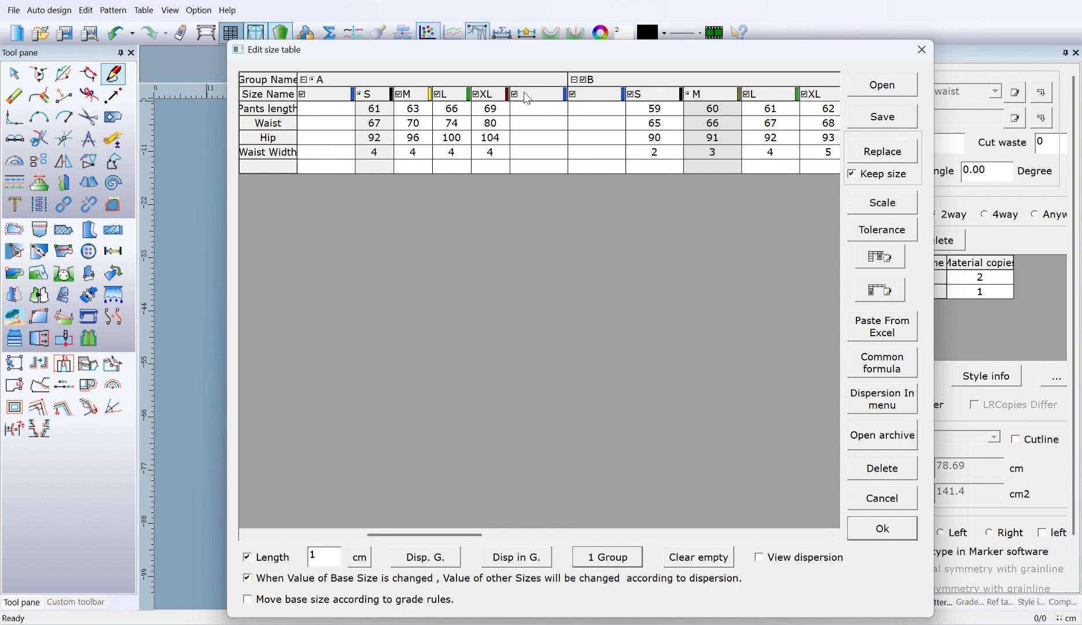
click(692, 558)
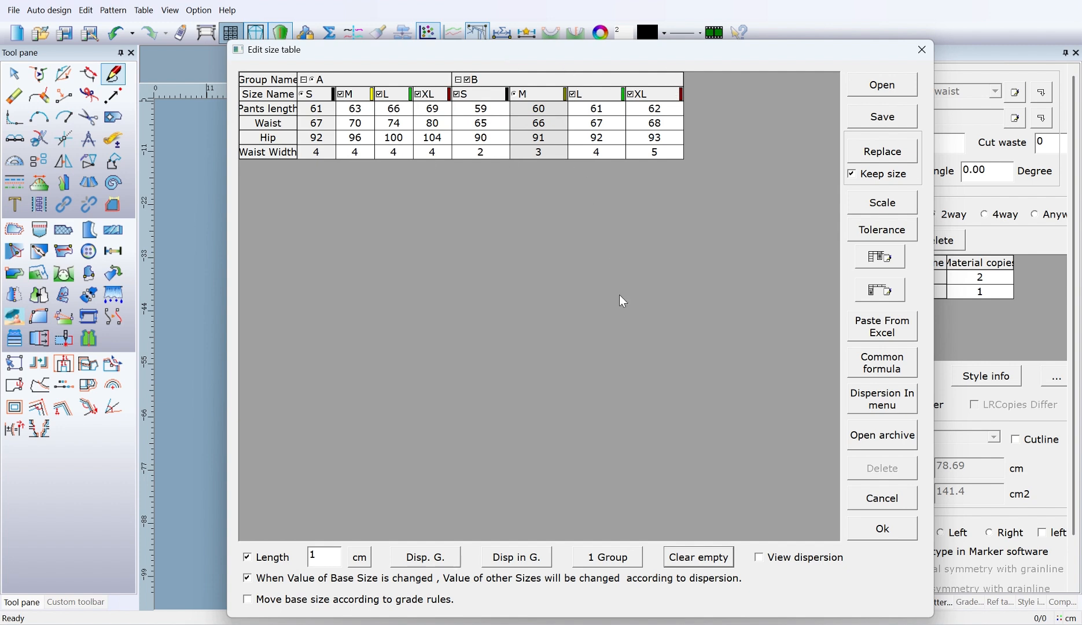
Step: Compare the table with dispersion values shown and with length items hidden, ending with dispersion off and lengths on
click(760, 558)
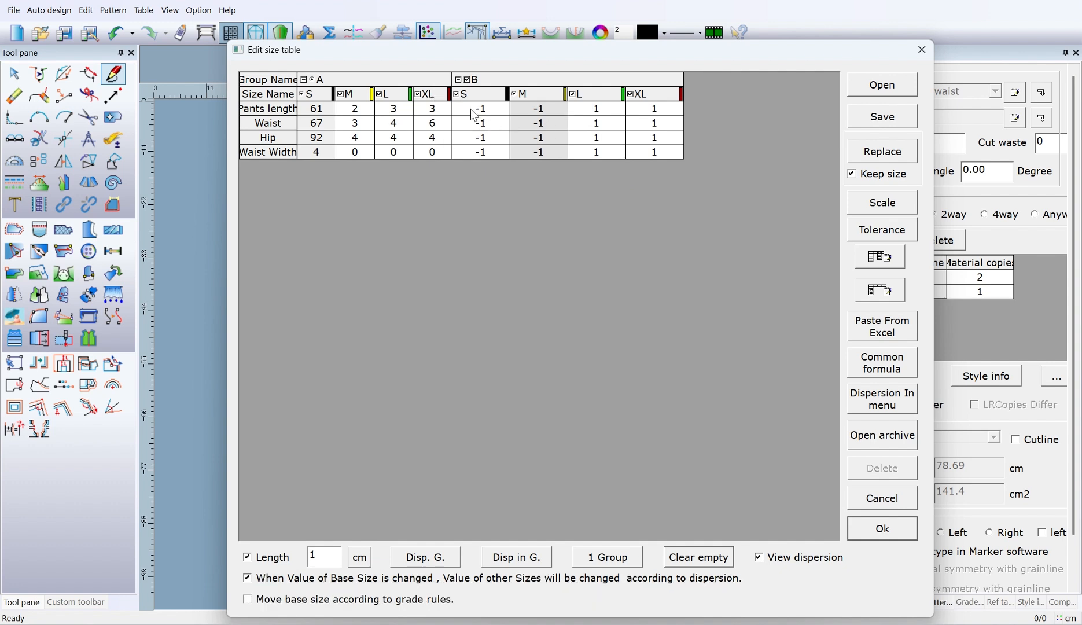
click(759, 558)
click(760, 558)
click(760, 558)
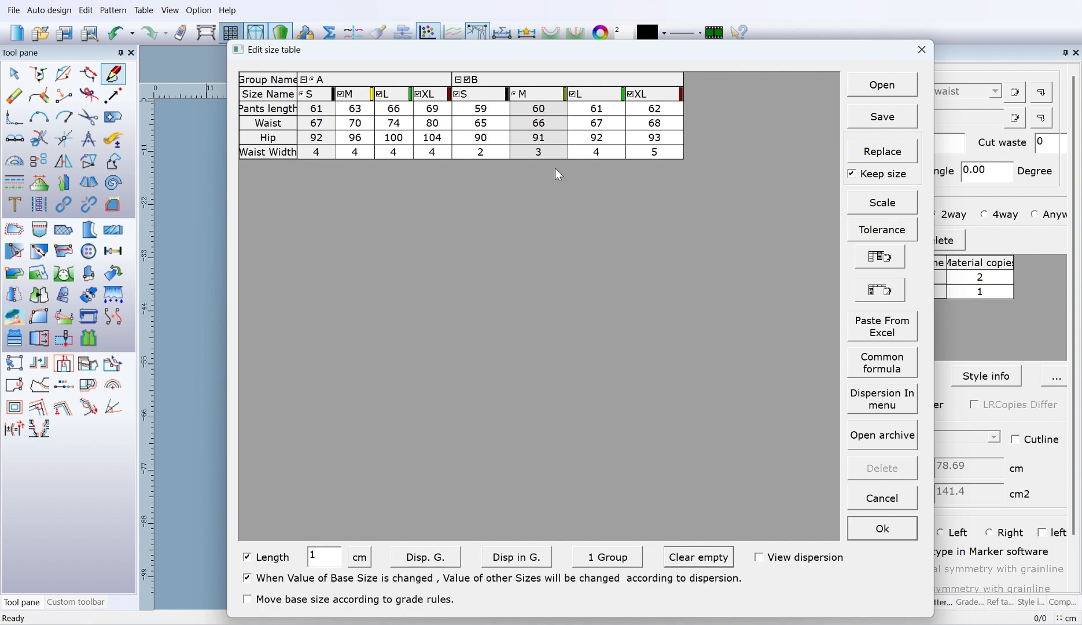
click(266, 560)
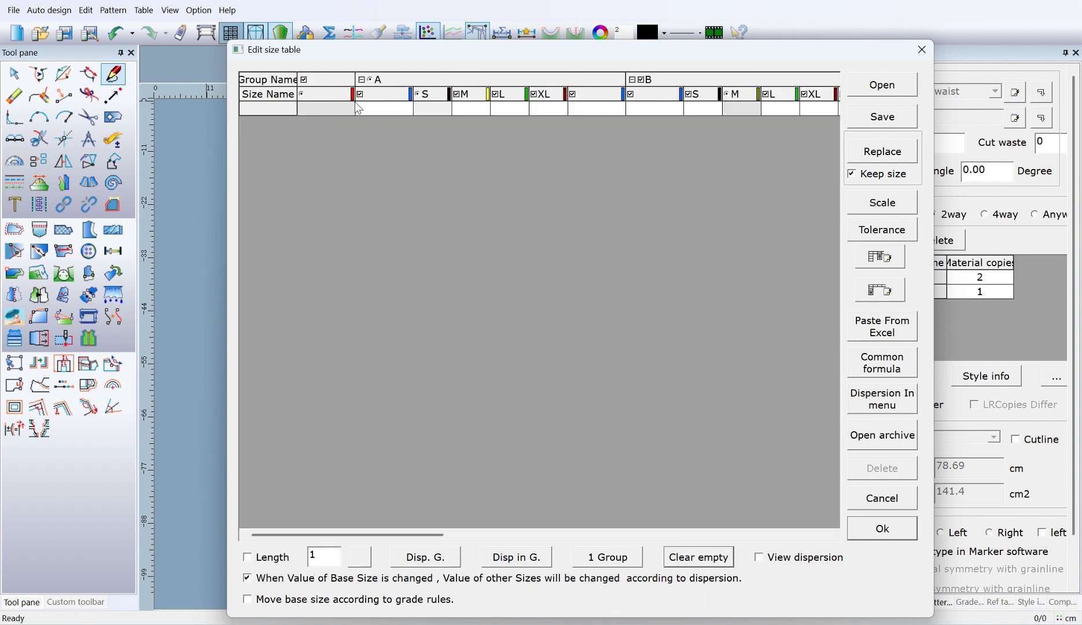
click(266, 559)
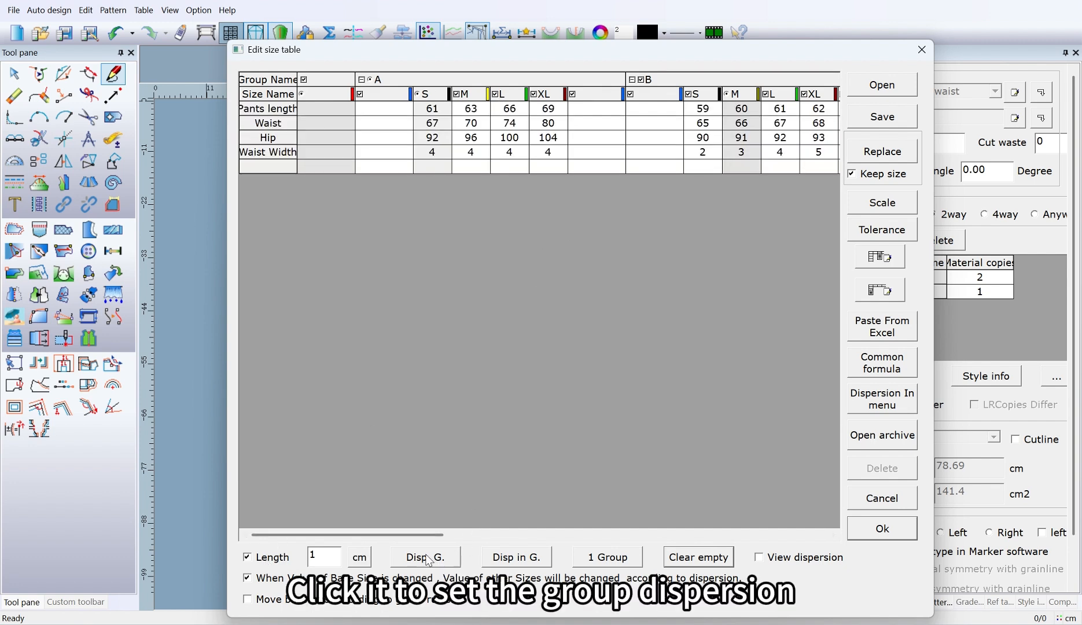
Step: Apply a between-group dispersion of 2 cm to the Pants length row from group A's base size S
click(436, 110)
double_click(327, 555)
text(2)
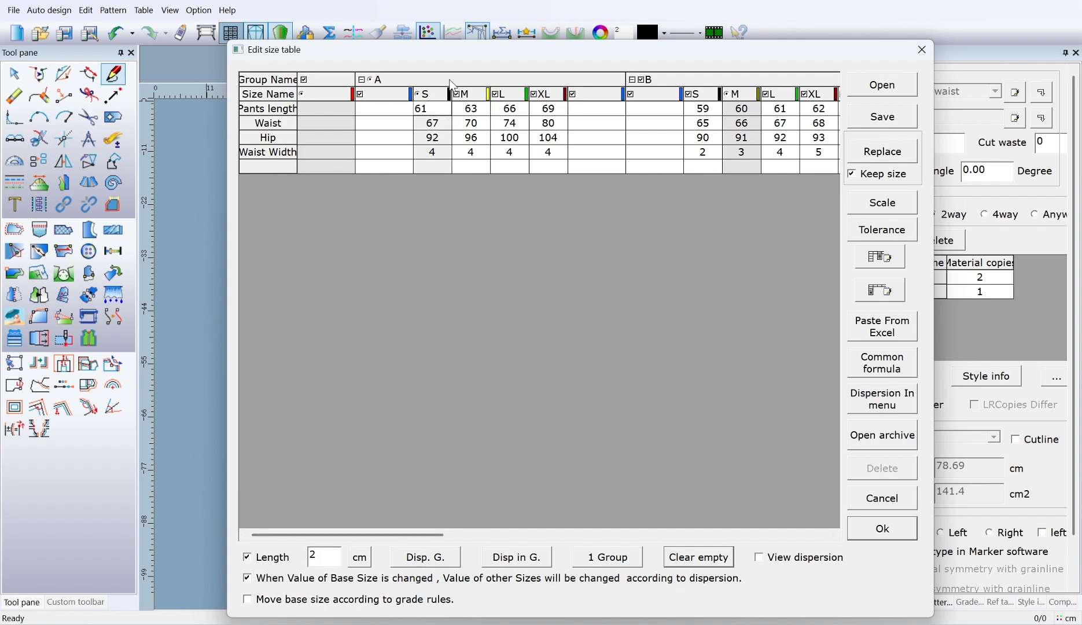
click(429, 557)
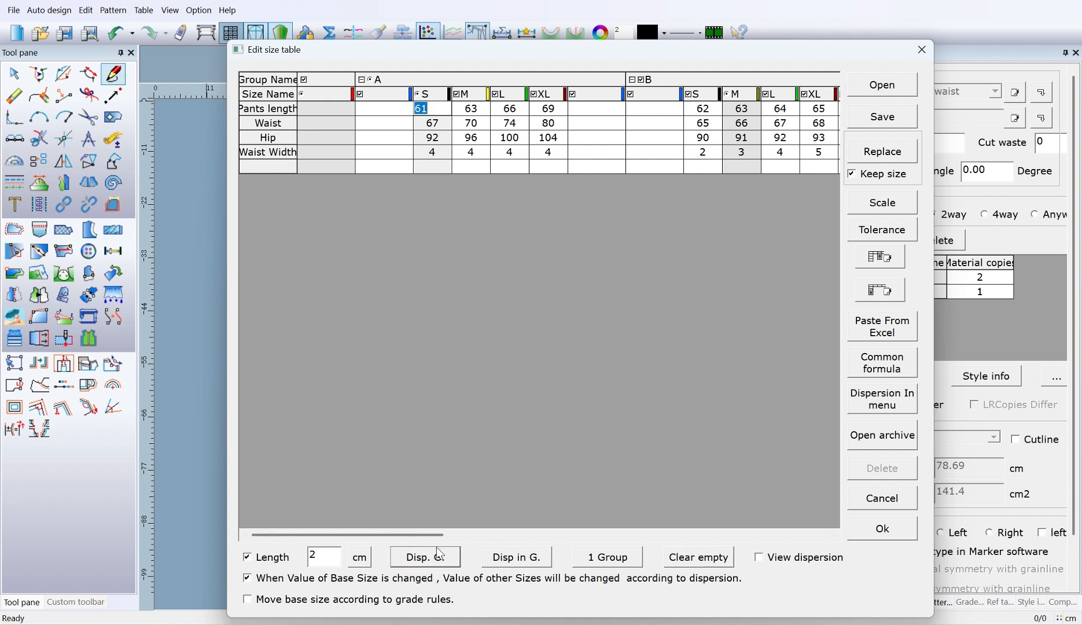
click(518, 360)
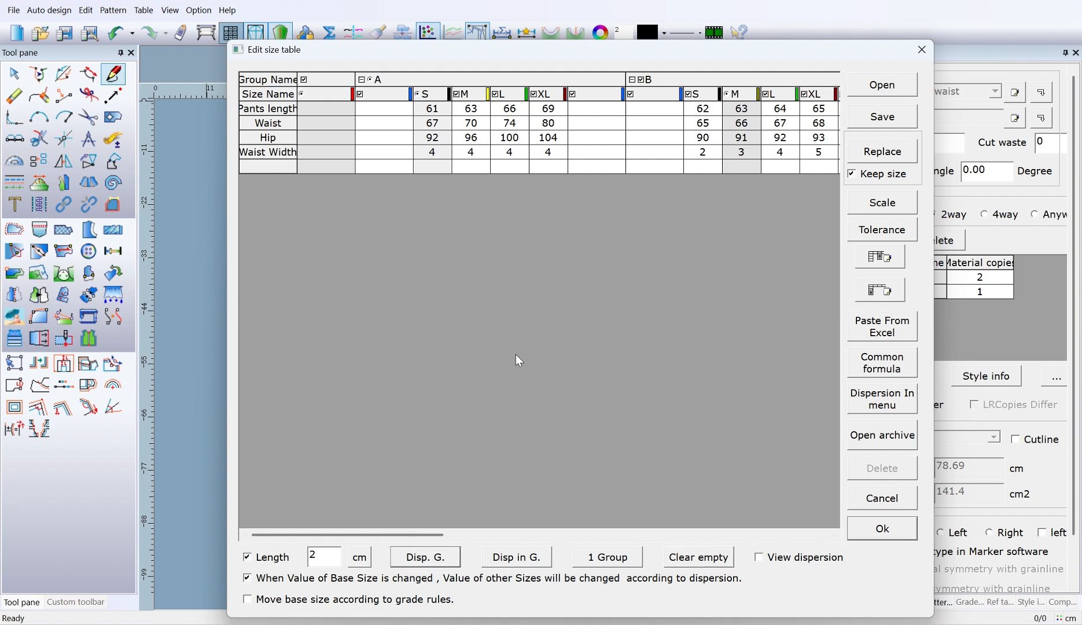